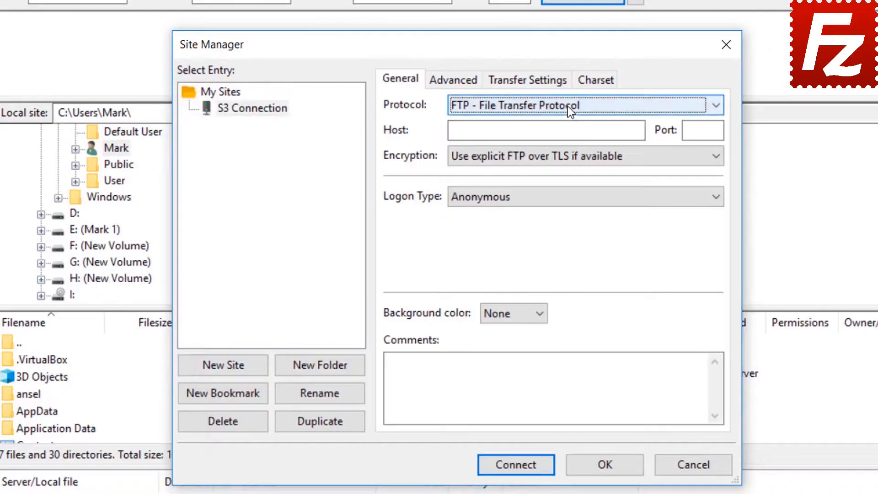
Step: Set the site's protocol to Amazon S3 and the logon type to Normal
{"action": "left_click", "coordinate": [567, 106]}
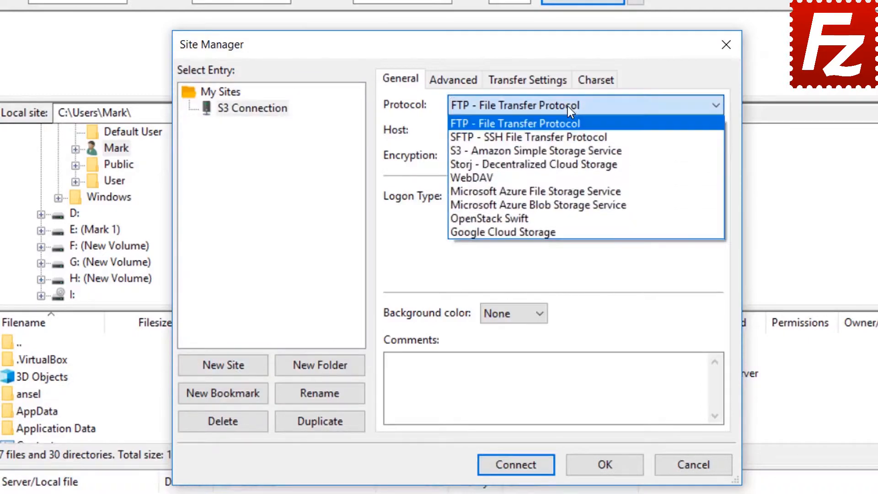
{"action": "left_click", "coordinate": [569, 152]}
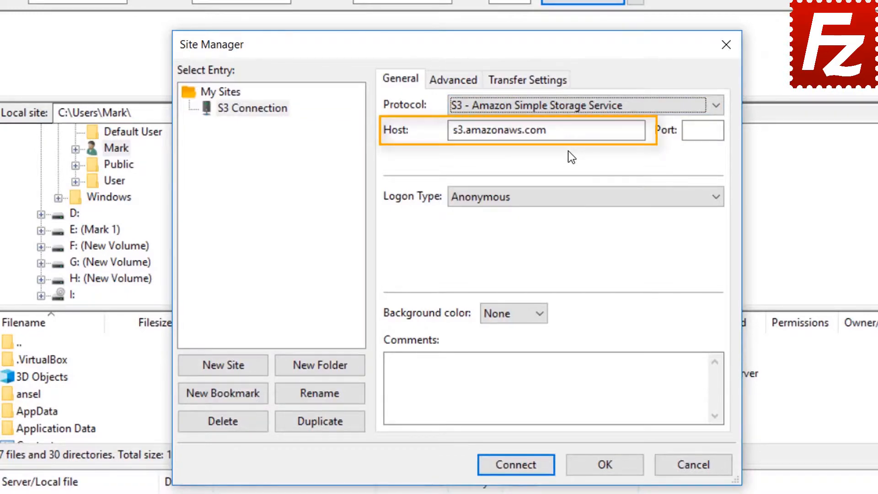
{"action": "left_click", "coordinate": [563, 198]}
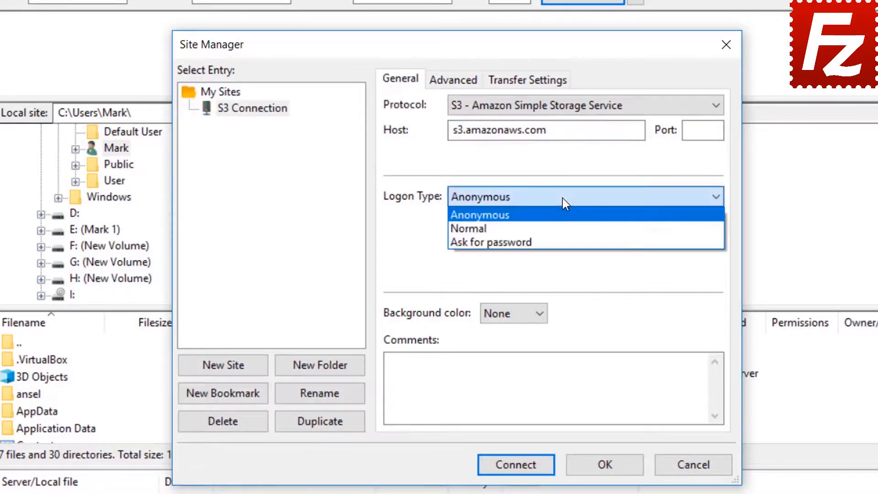
{"action": "left_click", "coordinate": [562, 226]}
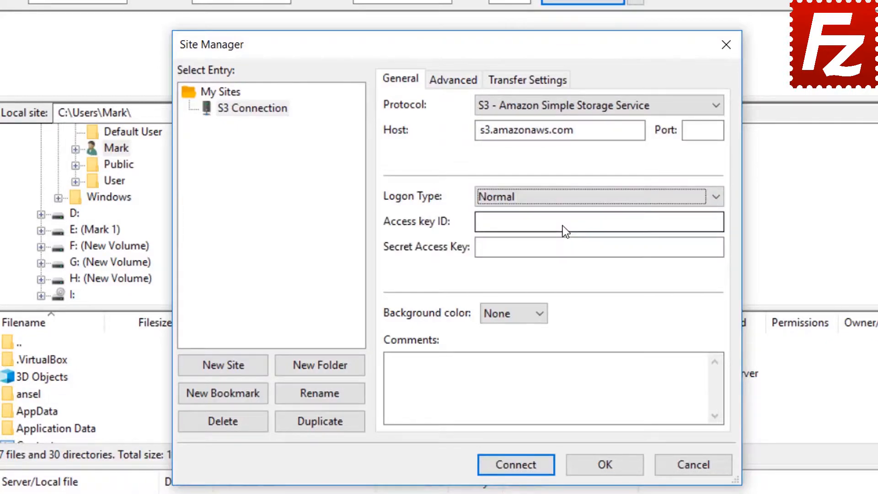
Step: Paste the access key ID and secret access key, then connect with passwords remembered
{"action": "left_click", "coordinate": [563, 226]}
{"action": "key", "text": "ctrl+v"}
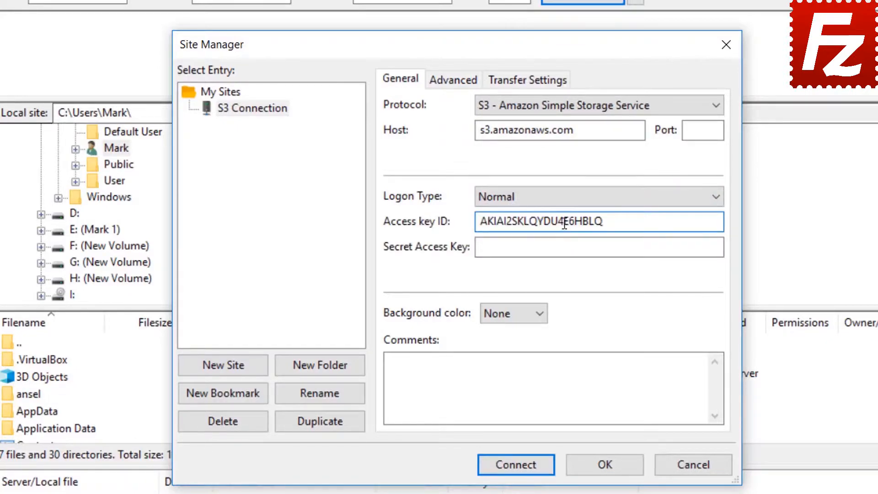
{"action": "left_click", "coordinate": [569, 247]}
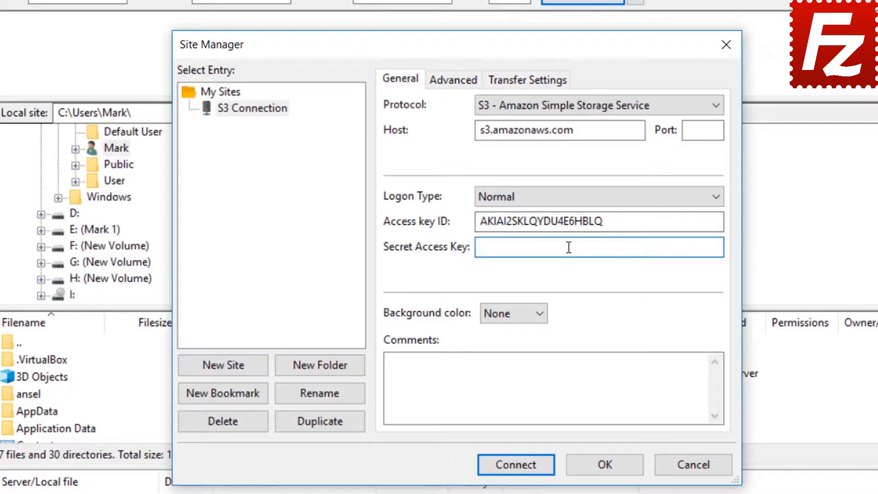
{"action": "key", "text": "ctrl+v"}
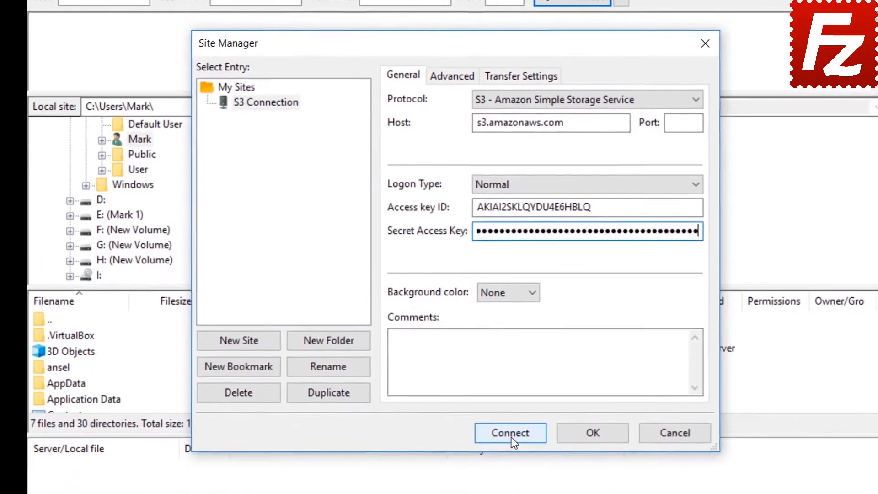
{"action": "left_click", "coordinate": [511, 434]}
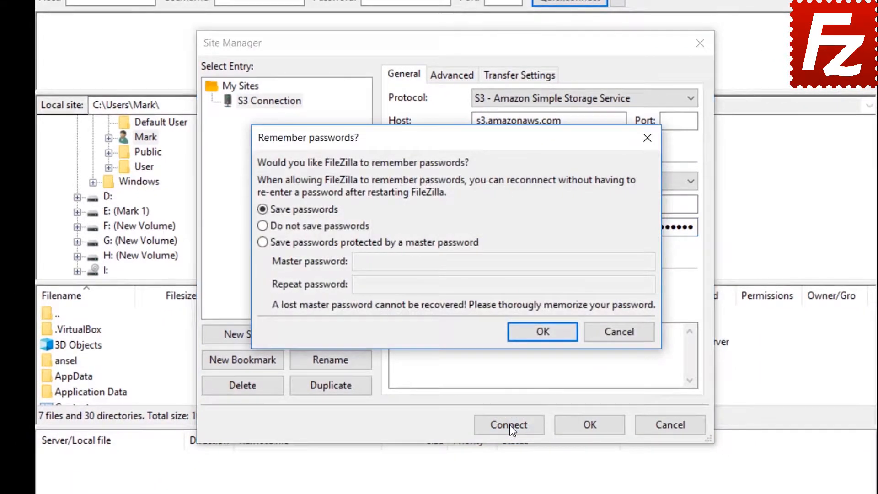
{"action": "left_click", "coordinate": [543, 331]}
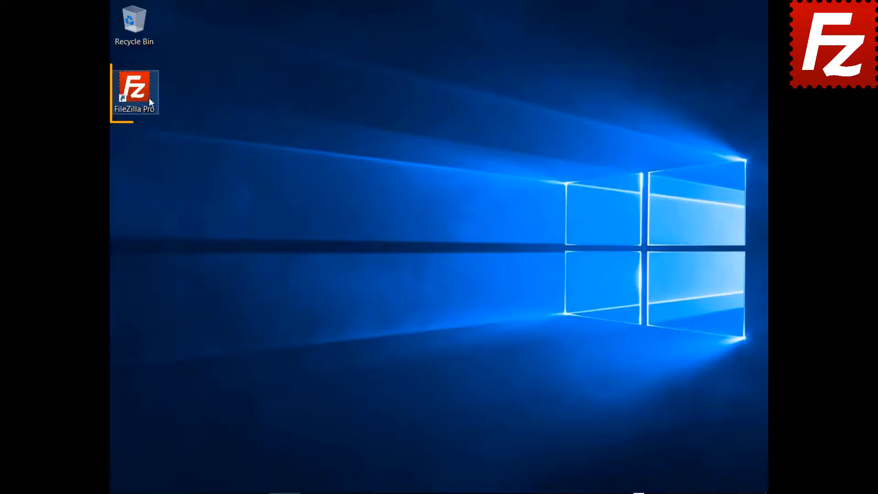
Step: Launch FileZilla Pro and create a Site Manager entry named 'Azure File Connection'
{"action": "double_click", "coordinate": [141, 98]}
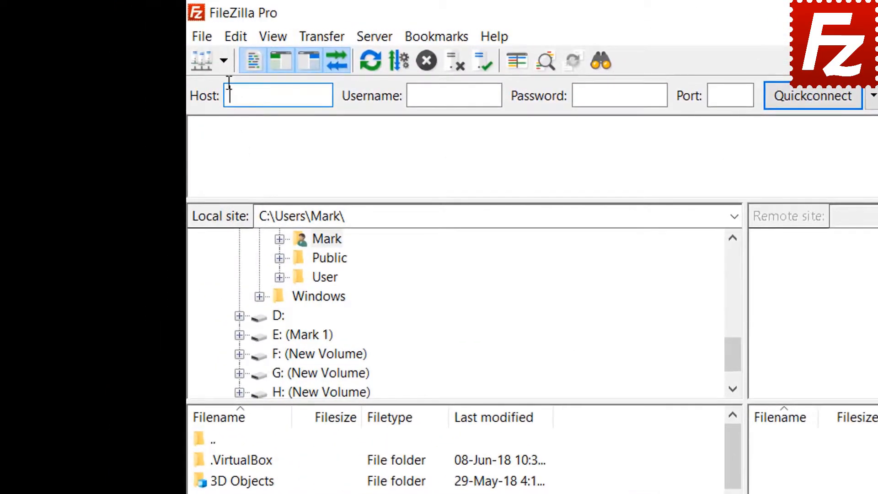
{"action": "left_click", "coordinate": [204, 40]}
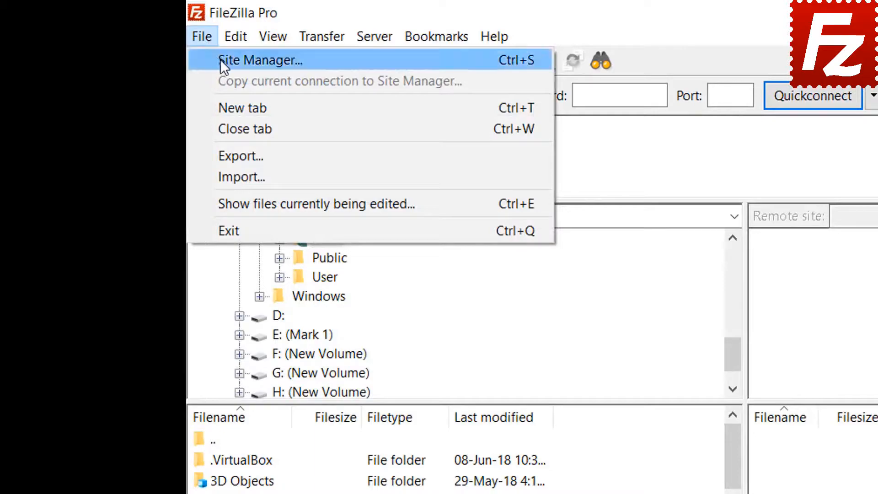
{"action": "left_click", "coordinate": [213, 60]}
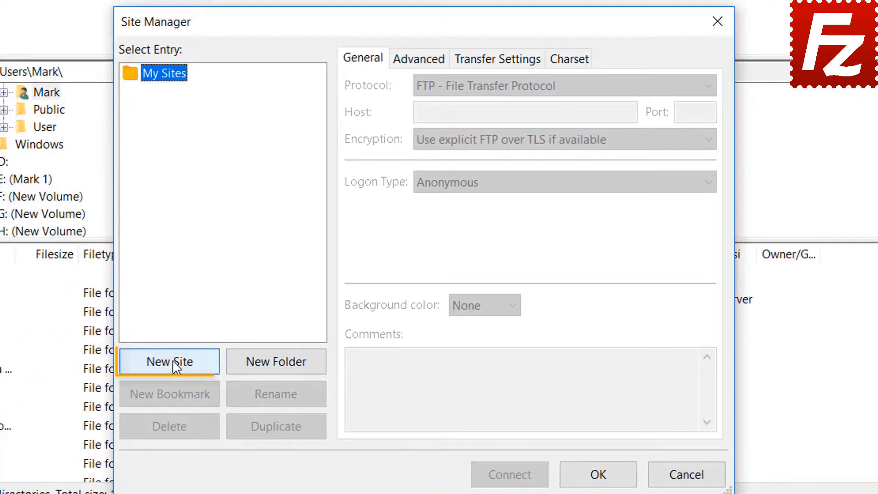
{"action": "left_click", "coordinate": [169, 361]}
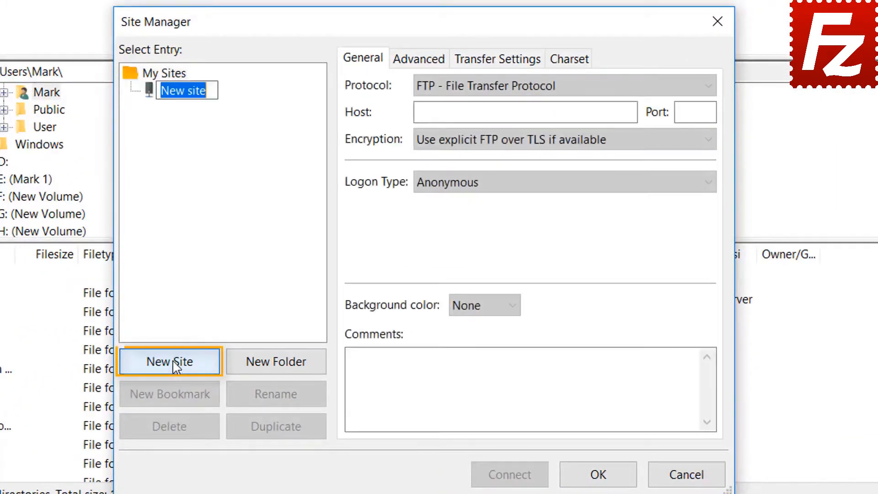
{"action": "type", "text": "Azu"}
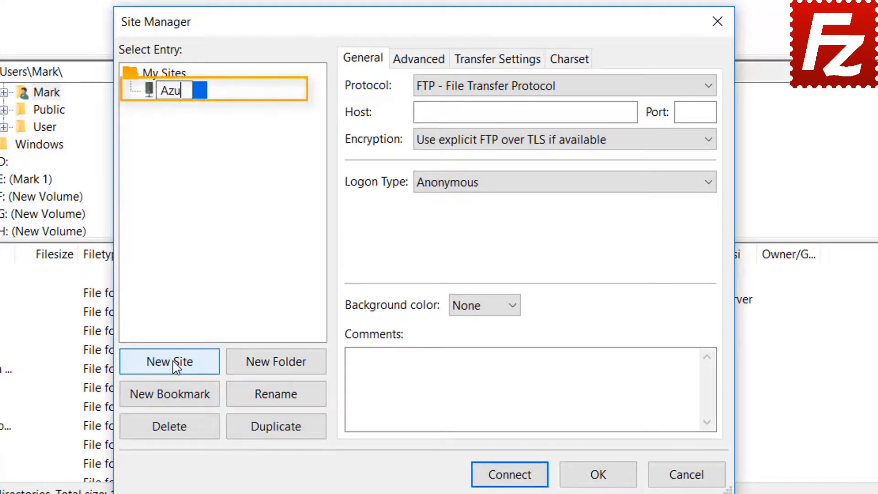
{"action": "type", "text": "re Fil"}
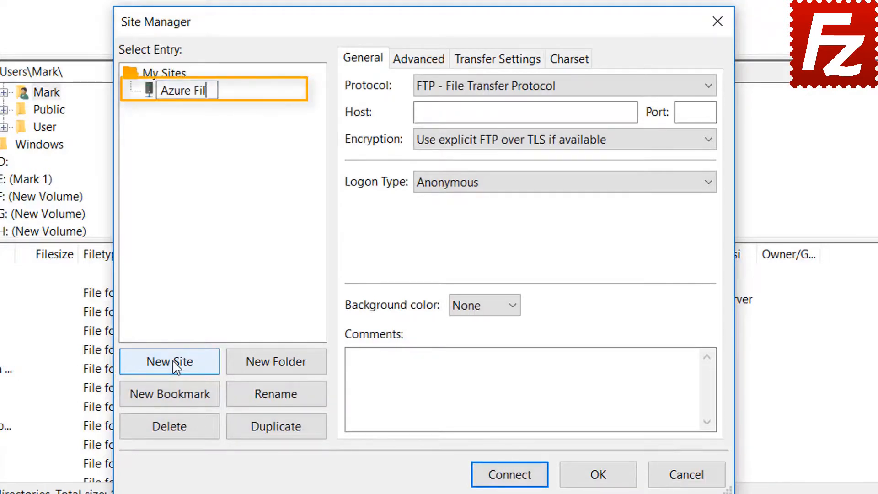
{"action": "type", "text": "e Connection"}
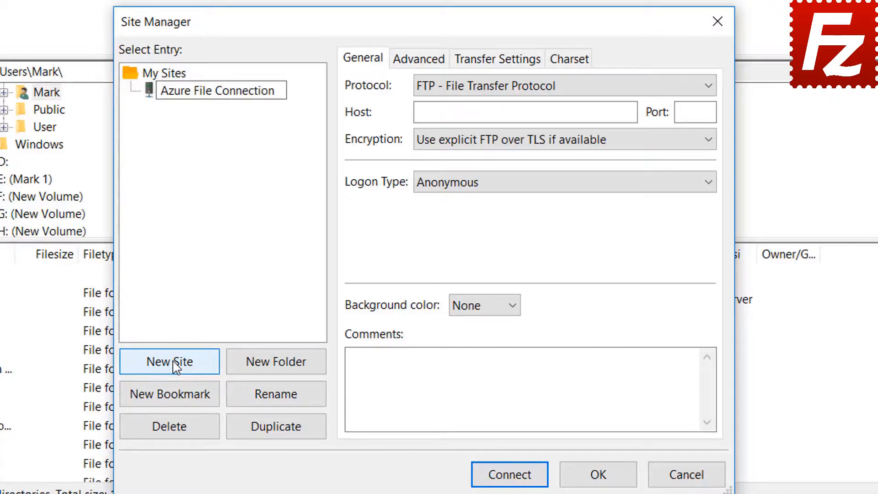
{"action": "key", "text": "Return"}
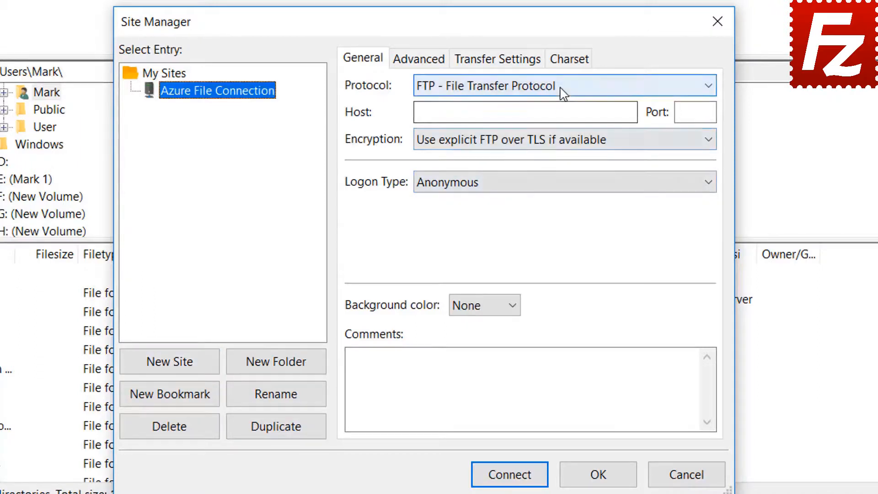
Step: Use Microsoft Azure File Storage Service, paste the storage account and access key, and connect
{"action": "left_click", "coordinate": [562, 89]}
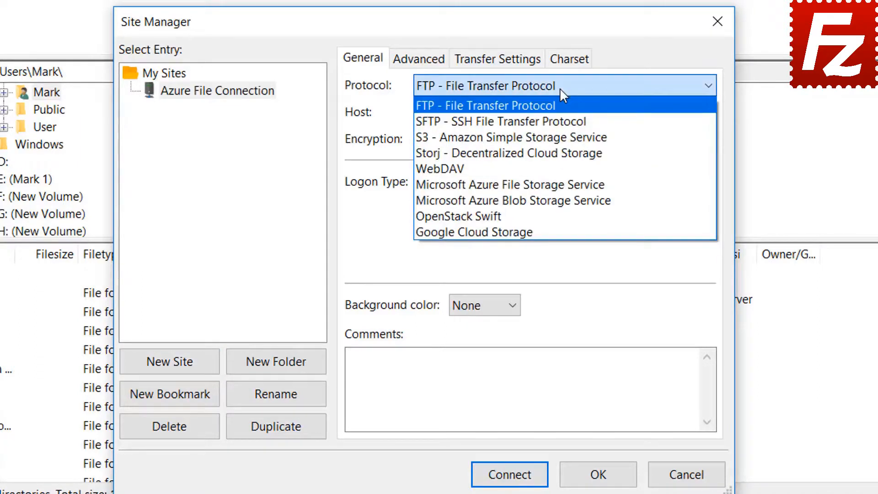
{"action": "left_click", "coordinate": [561, 185]}
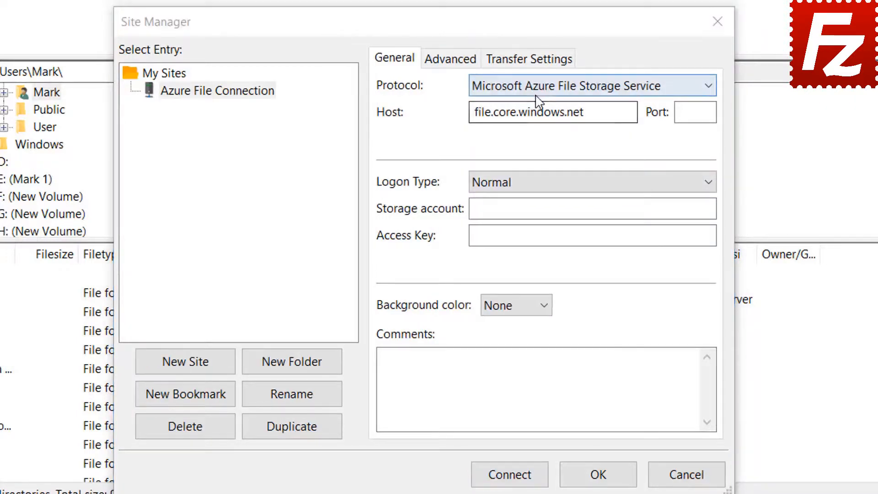
{"action": "left_click", "coordinate": [537, 91]}
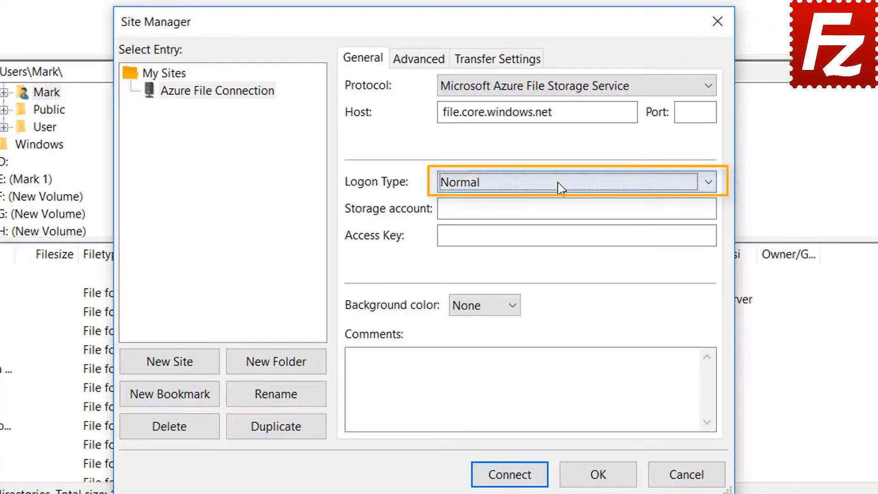
{"action": "left_click", "coordinate": [547, 209]}
{"action": "key", "text": "ctrl+v"}
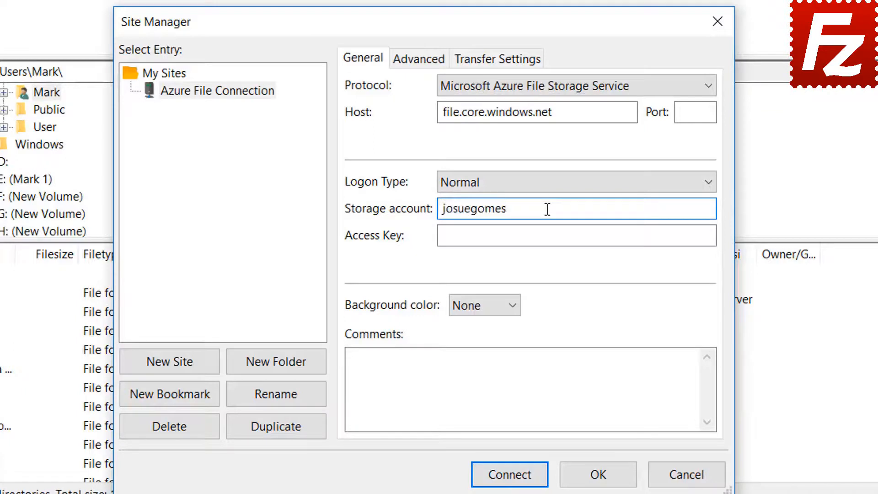
{"action": "left_click", "coordinate": [482, 241]}
{"action": "key", "text": "ctrl+v"}
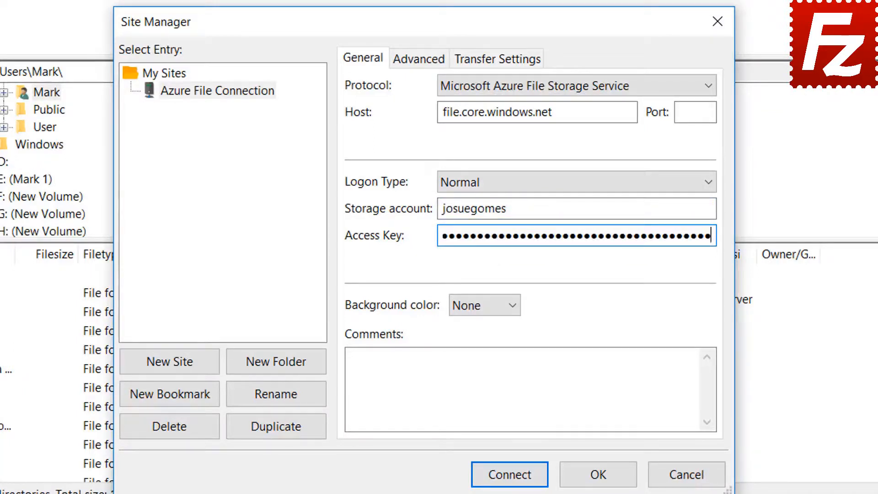
{"action": "left_click", "coordinate": [510, 476]}
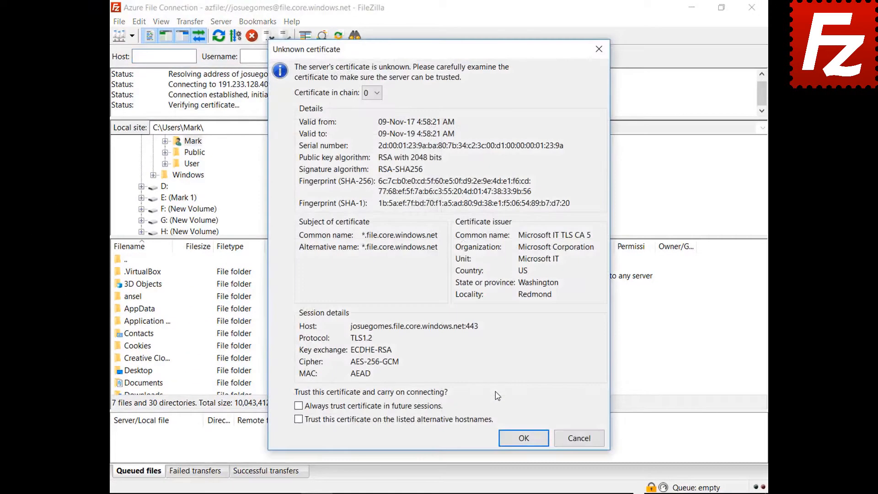
Step: Always trust the Azure server's certificate in future sessions and accept it
{"action": "left_click", "coordinate": [428, 408]}
{"action": "left_click", "coordinate": [517, 442]}
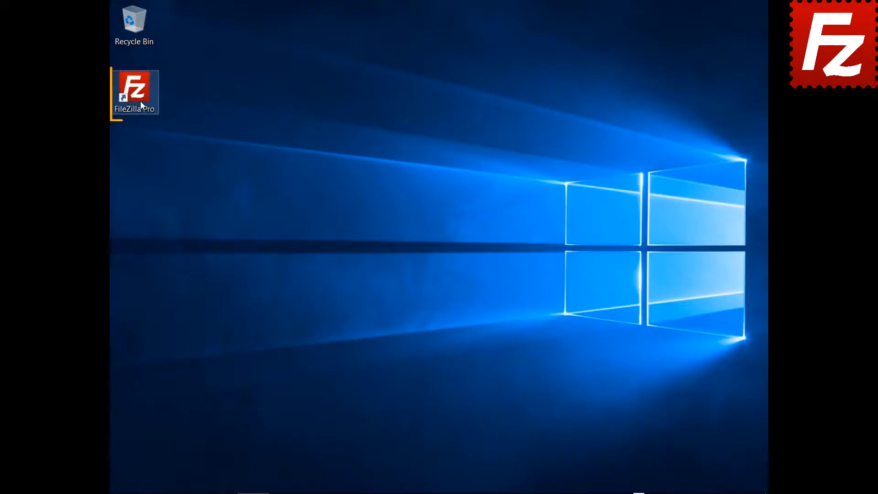
Step: Relaunch FileZilla Pro from its desktop shortcut
{"action": "double_click", "coordinate": [139, 101]}
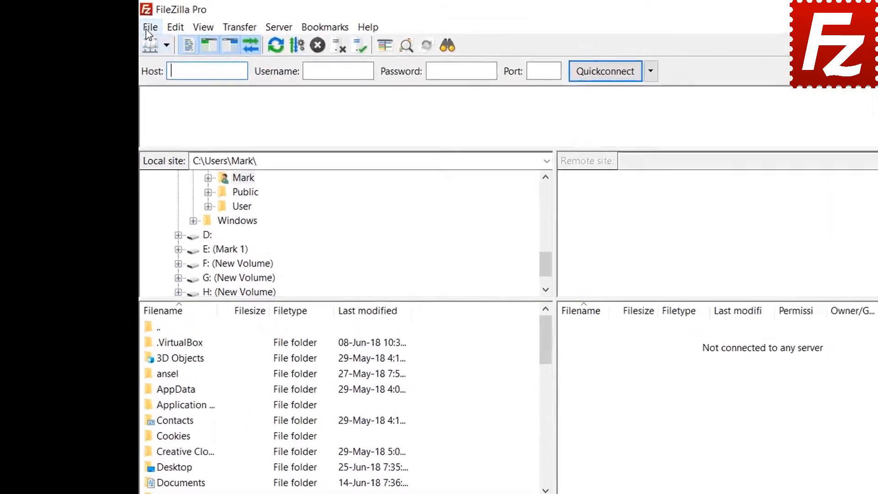
Step: Add a new Site Manager entry named 'Google Cloud Connection'
{"action": "left_click", "coordinate": [119, 21]}
{"action": "left_click", "coordinate": [130, 36]}
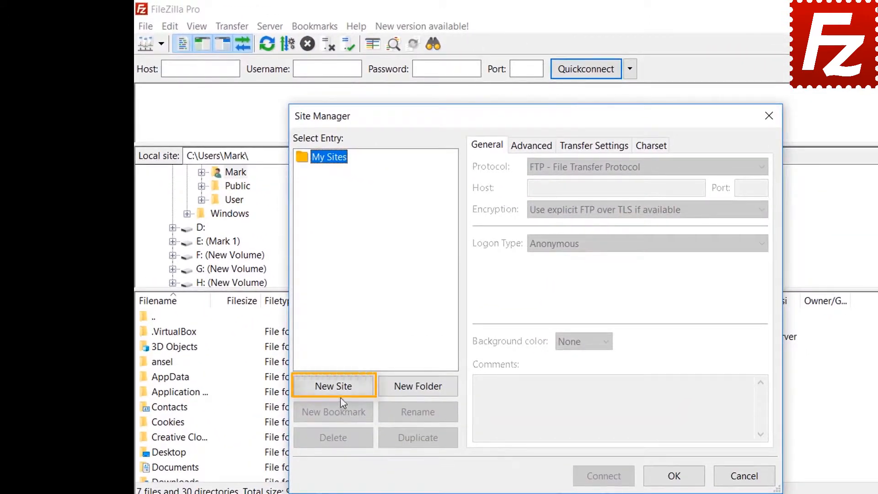
{"action": "left_click", "coordinate": [340, 388]}
{"action": "type", "text": "Goo"}
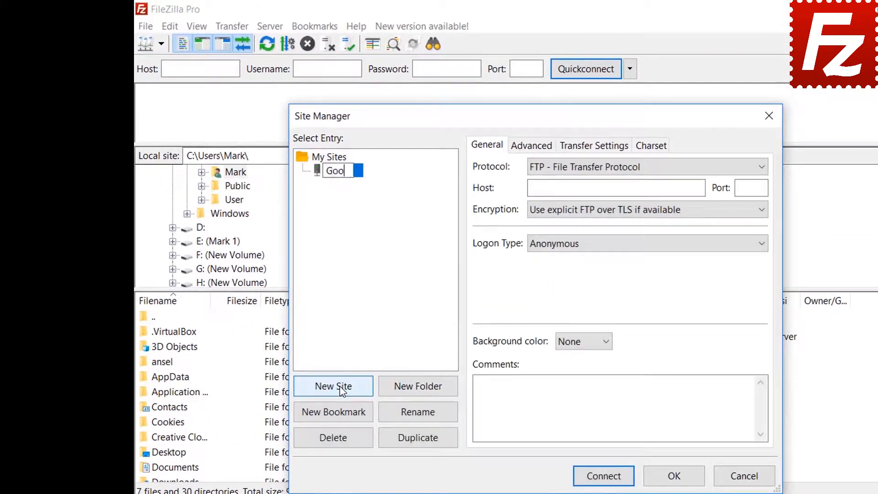
{"action": "type", "text": "gle Cloud Connection"}
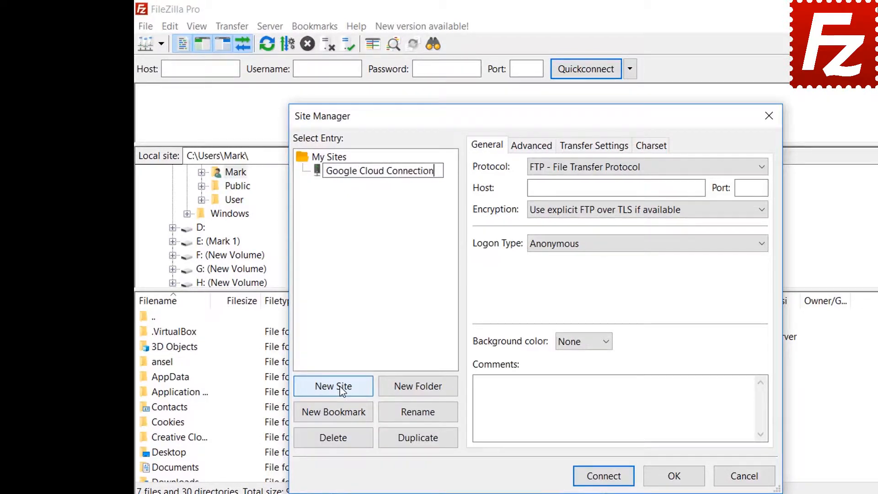
{"action": "key", "text": "Return"}
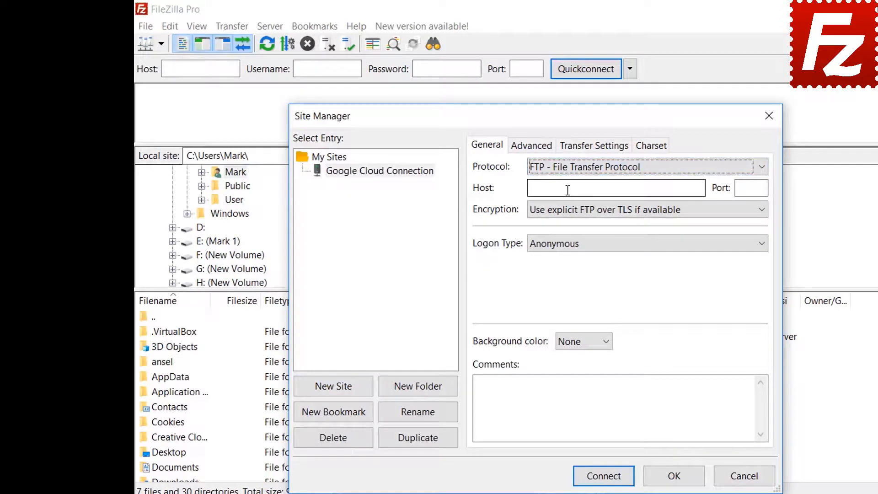
Step: Use Google Cloud Storage with project ID filezilla-pro and the account e-mail, then connect
{"action": "left_click", "coordinate": [568, 171]}
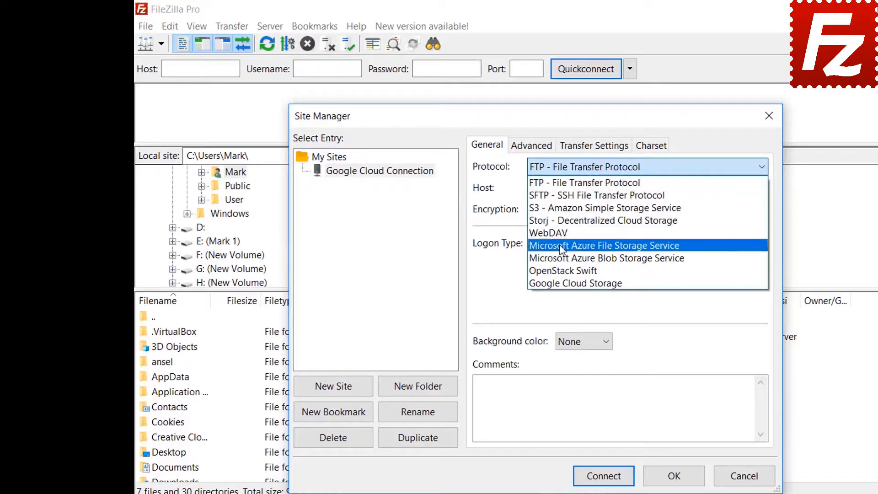
{"action": "left_click", "coordinate": [563, 283]}
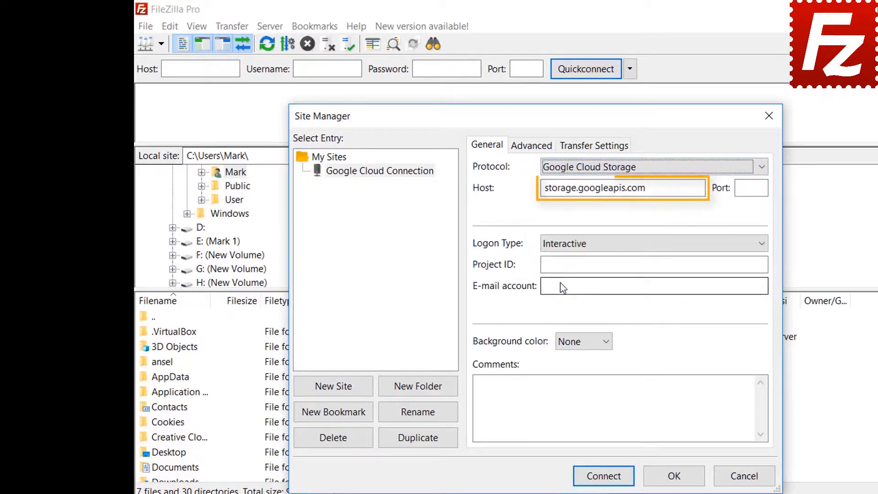
{"action": "type", "text": "file"}
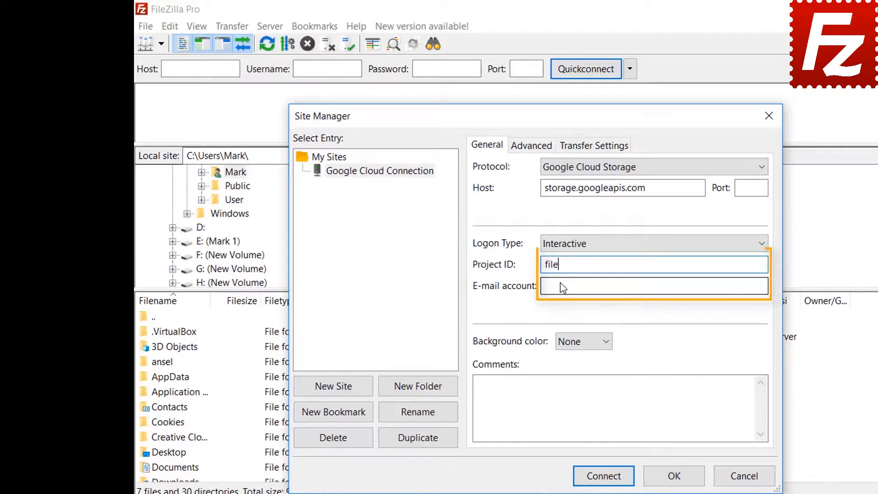
{"action": "type", "text": "zilla-pro"}
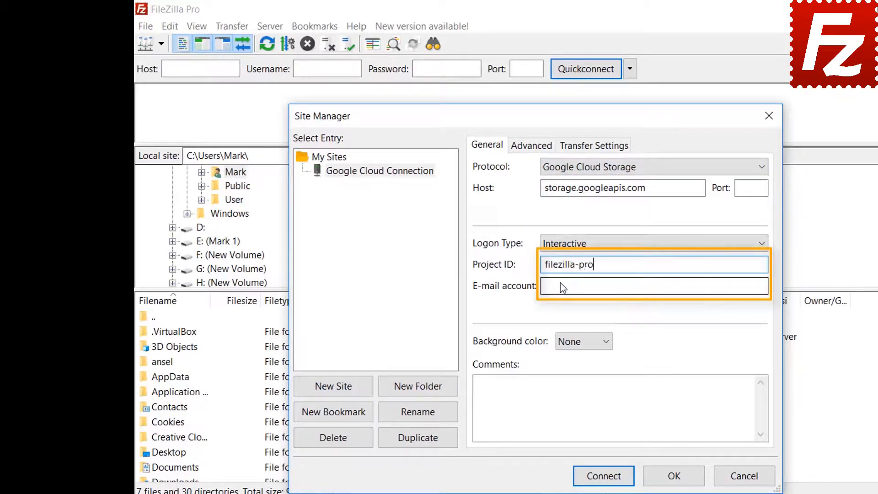
{"action": "key", "text": "Tab"}
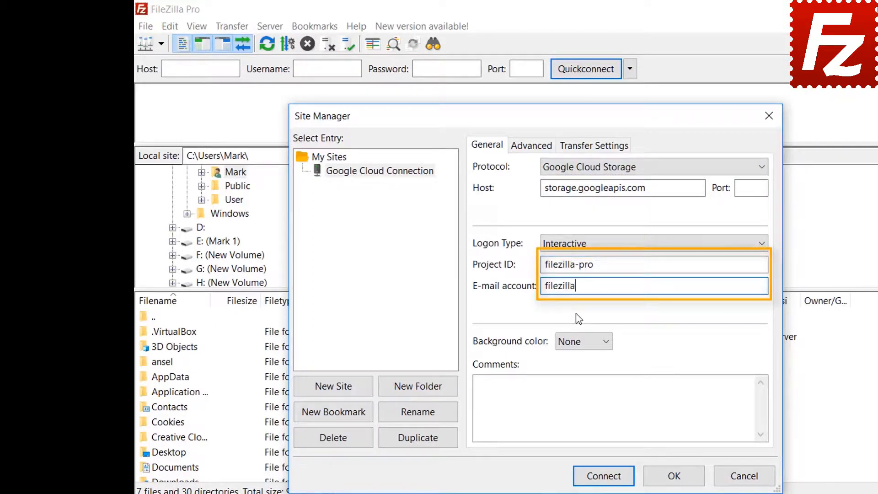
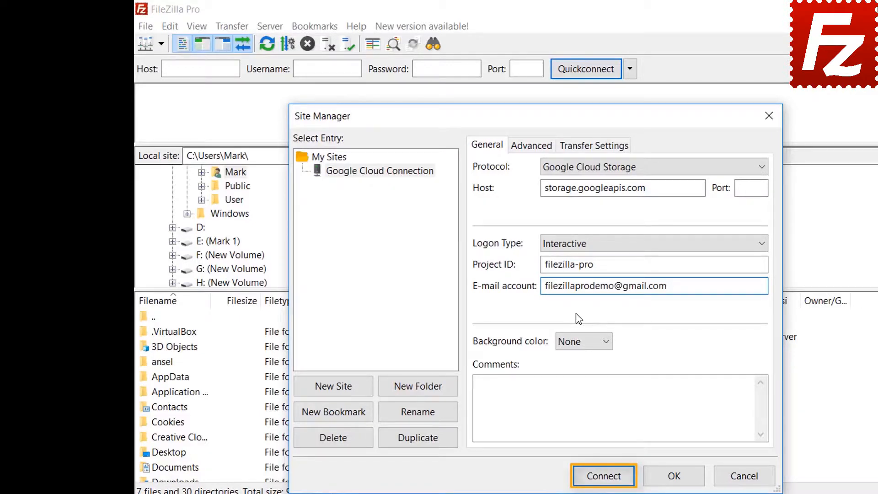
{"action": "left_click", "coordinate": [604, 476]}
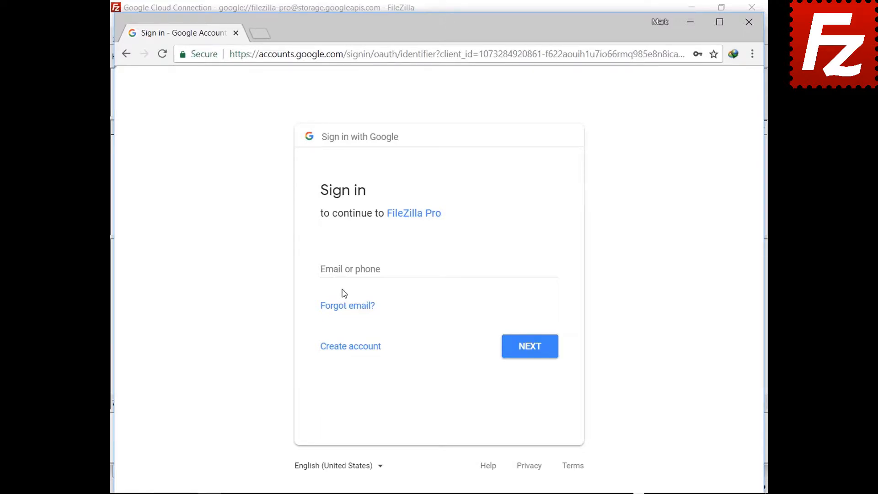
Step: Sign in with the demo account's e-mail and password, then allow FileZilla Pro access
{"action": "left_click", "coordinate": [347, 269]}
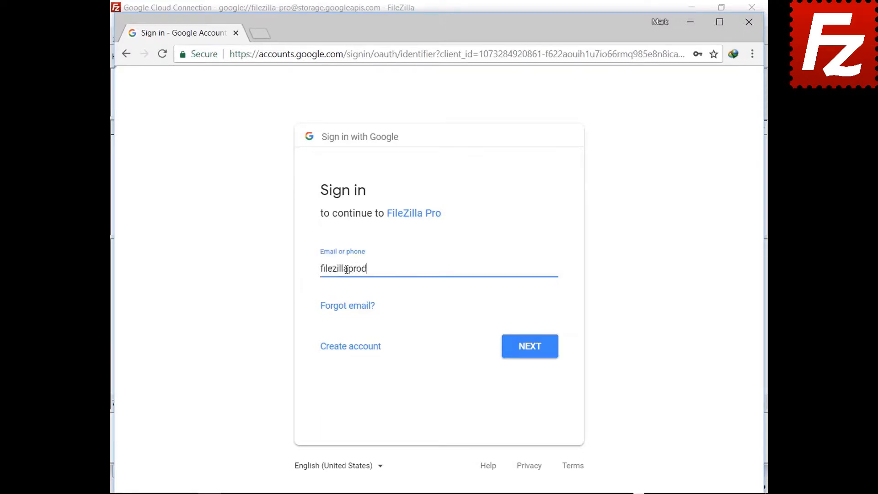
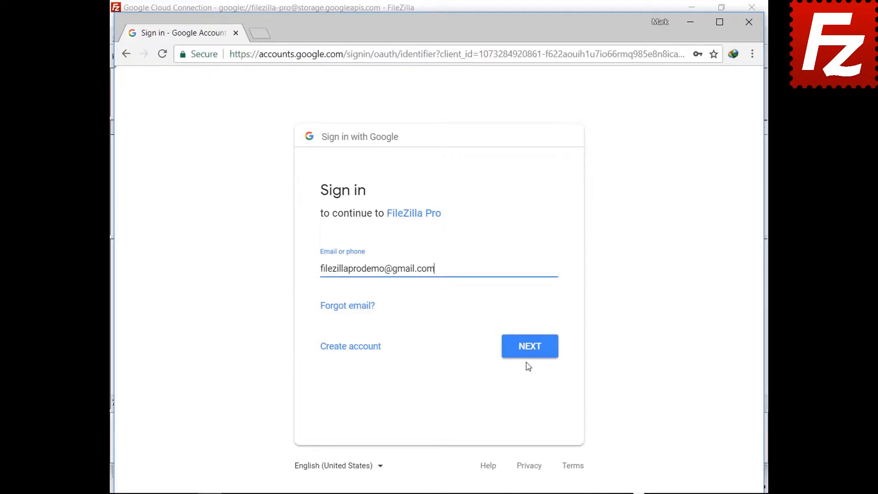
{"action": "left_click", "coordinate": [529, 358]}
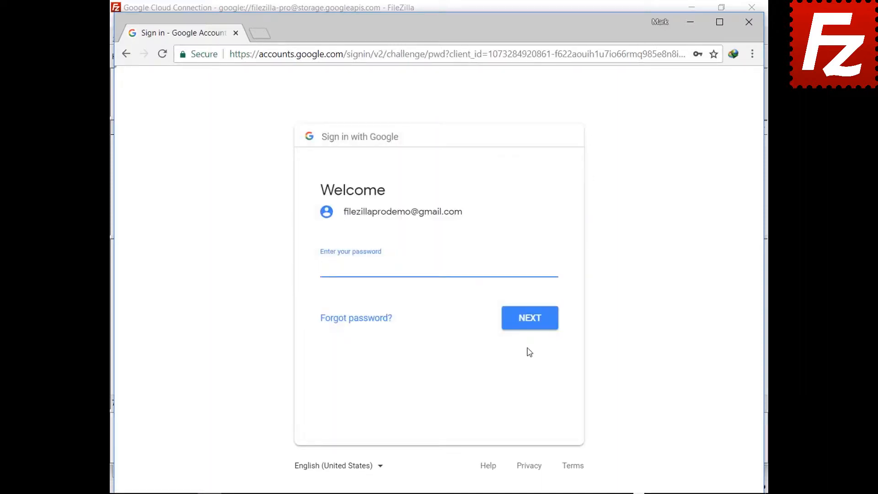
{"action": "key", "text": "ctrl+v"}
{"action": "left_click", "coordinate": [531, 326]}
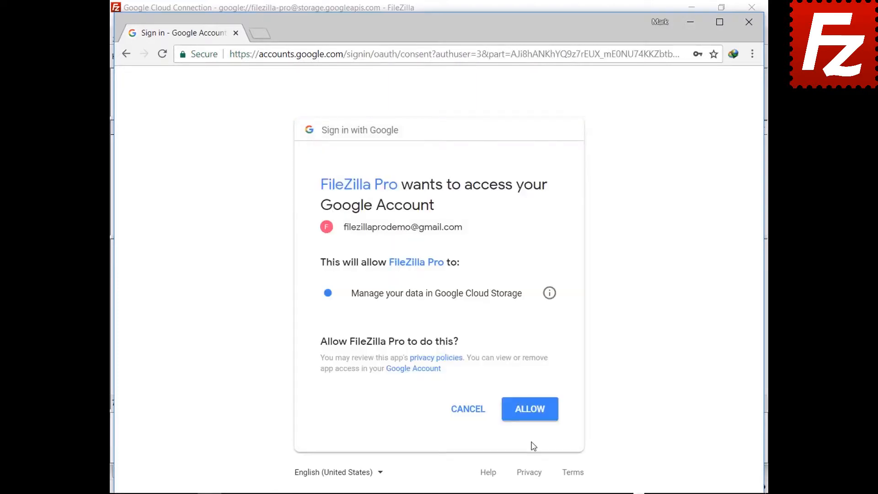
{"action": "left_click", "coordinate": [531, 418]}
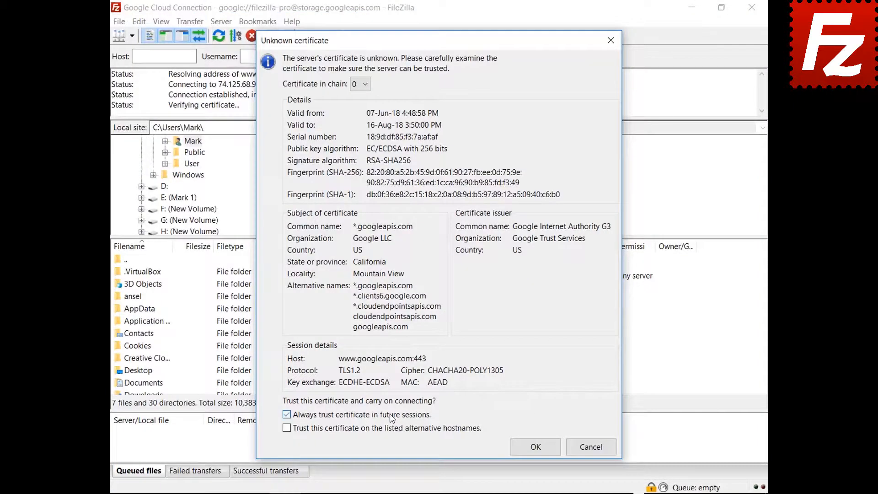
Step: Trust the googleapis.com certificates, including alternative hostnames, to complete the connection
{"action": "left_click", "coordinate": [390, 428]}
{"action": "left_click", "coordinate": [518, 454]}
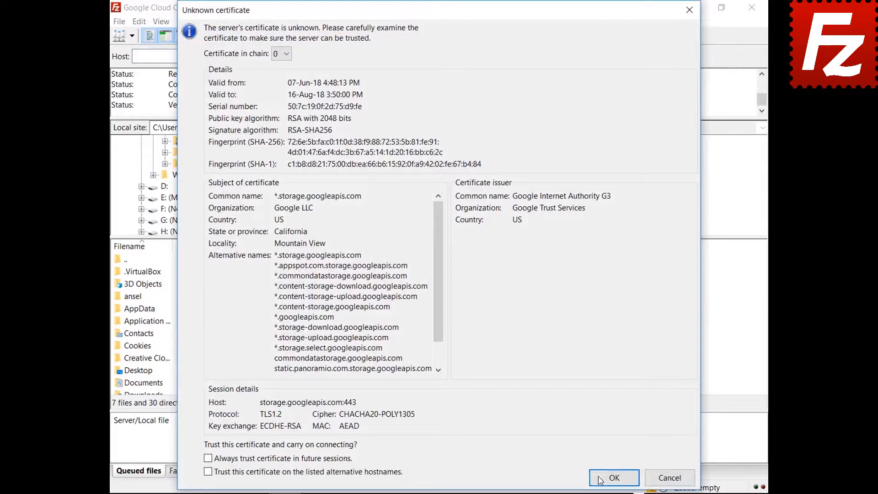
{"action": "left_click", "coordinate": [600, 480]}
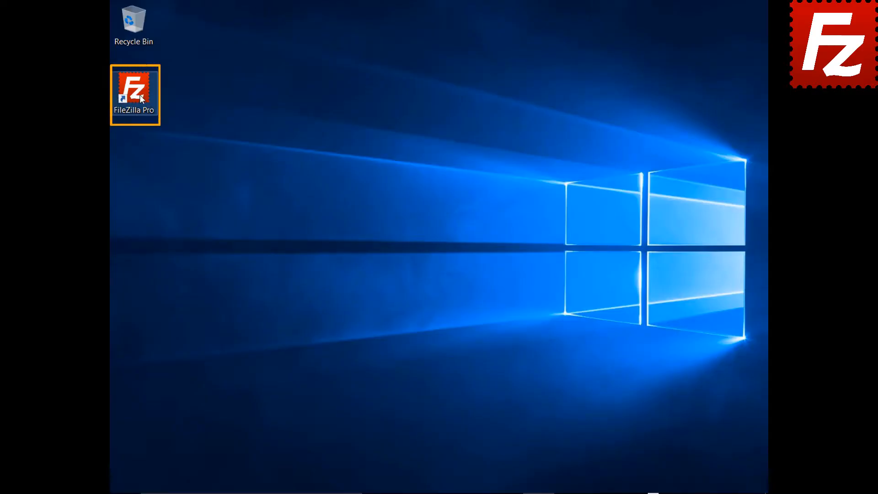
Step: Launch FileZilla Pro and add a Site Manager entry named 'Google Drive'
{"action": "double_click", "coordinate": [140, 96]}
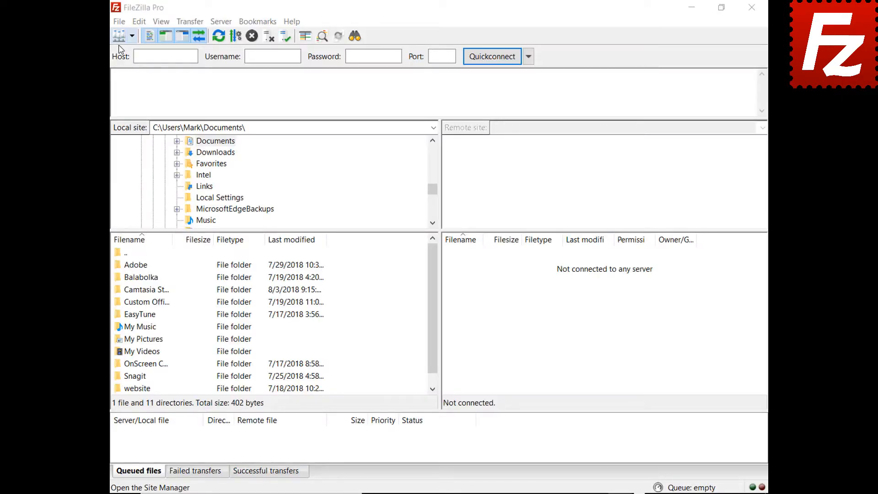
{"action": "left_click", "coordinate": [119, 22]}
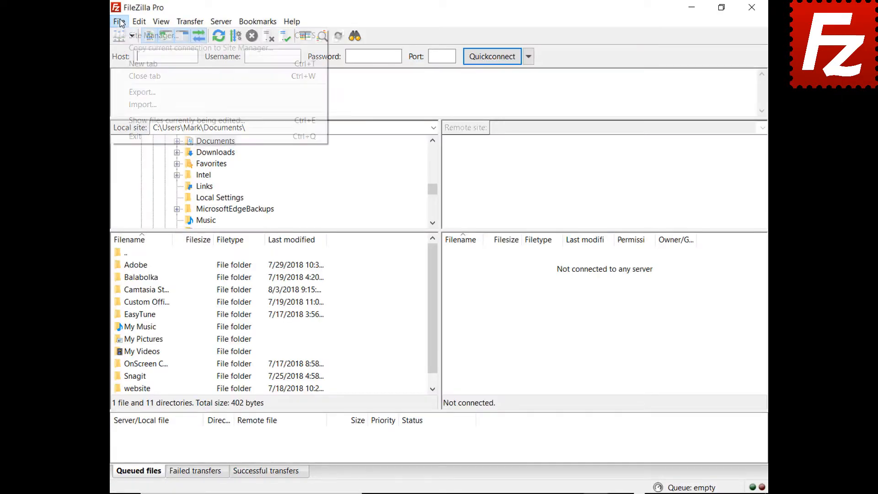
{"action": "left_click", "coordinate": [133, 38]}
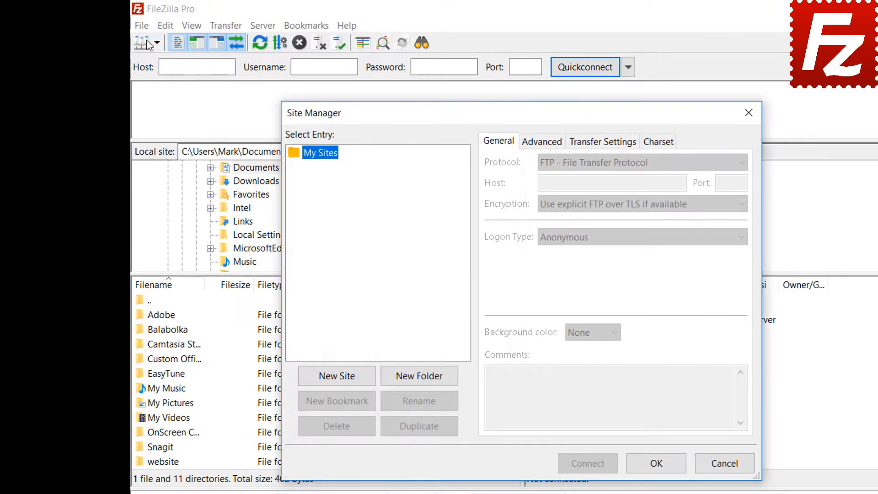
{"action": "left_click", "coordinate": [337, 377]}
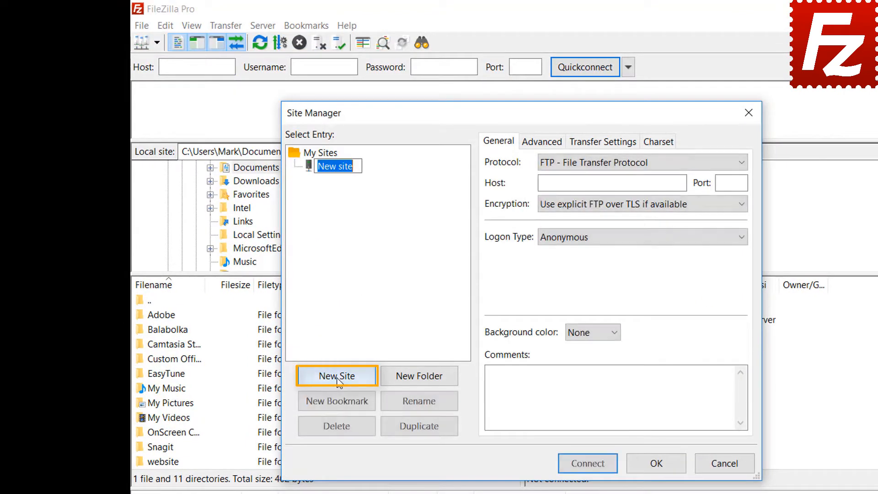
{"action": "type", "text": "Google Drive"}
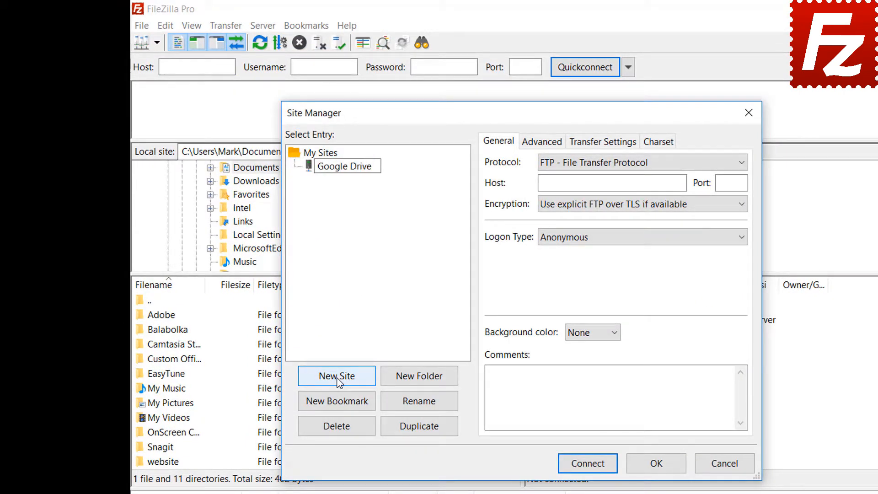
Step: Set the protocol to Google Drive, enter the account e-mail as user, and connect
{"action": "left_click", "coordinate": [605, 168]}
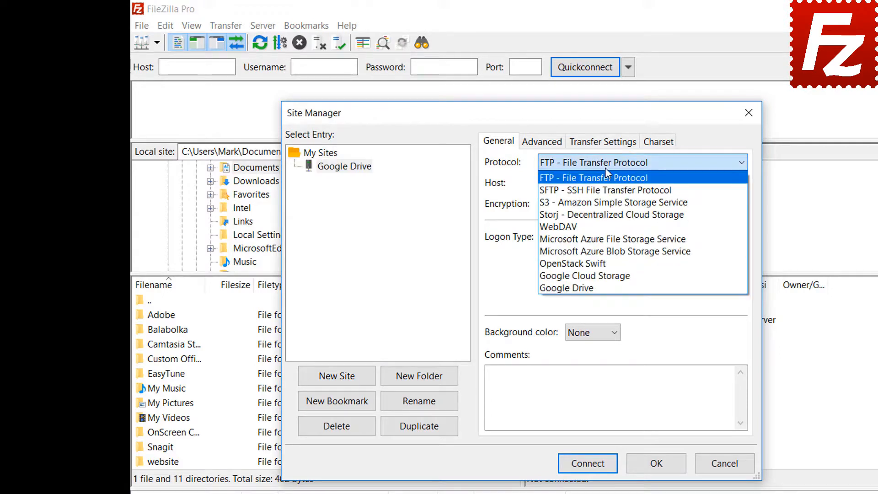
{"action": "left_click", "coordinate": [603, 287]}
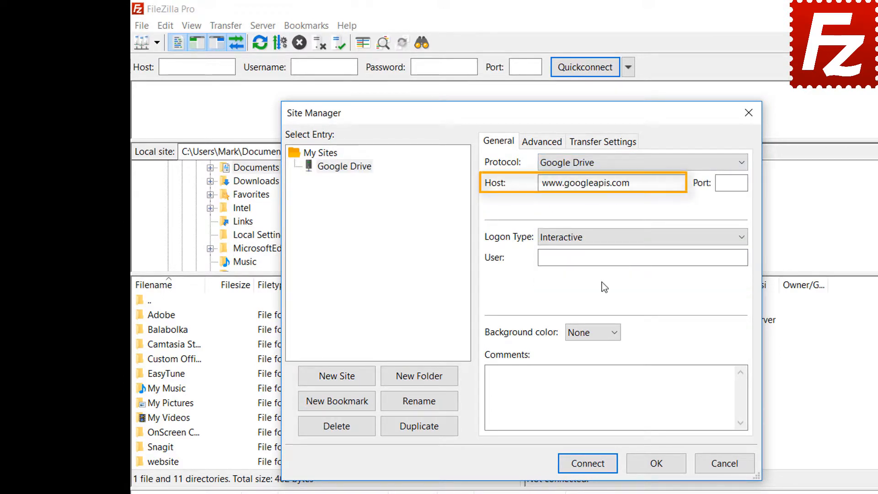
{"action": "left_click", "coordinate": [663, 257]}
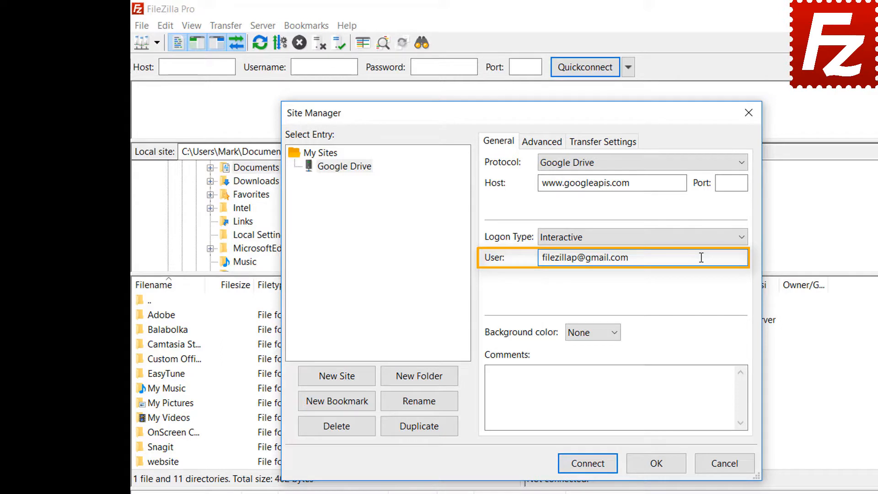
{"action": "left_click", "coordinate": [593, 468]}
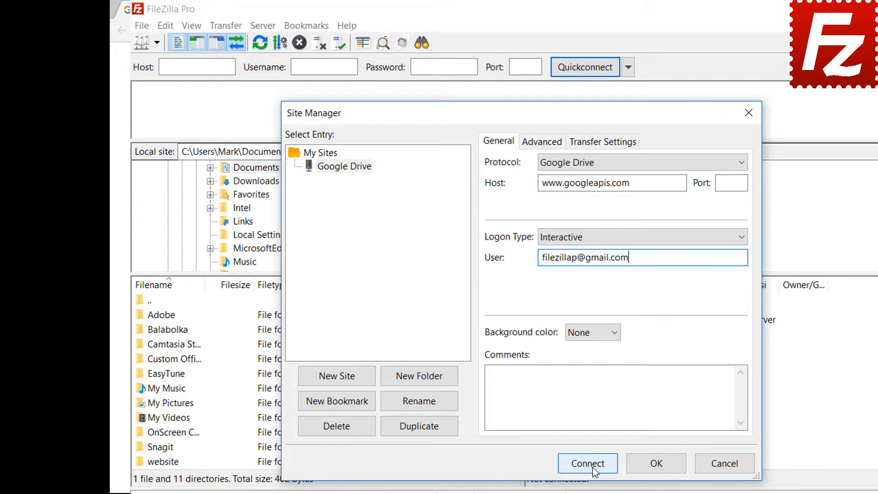
Step: Choose the demo Google account, enter its password, and allow FileZilla Pro to manage Drive files
{"action": "left_click", "coordinate": [389, 255]}
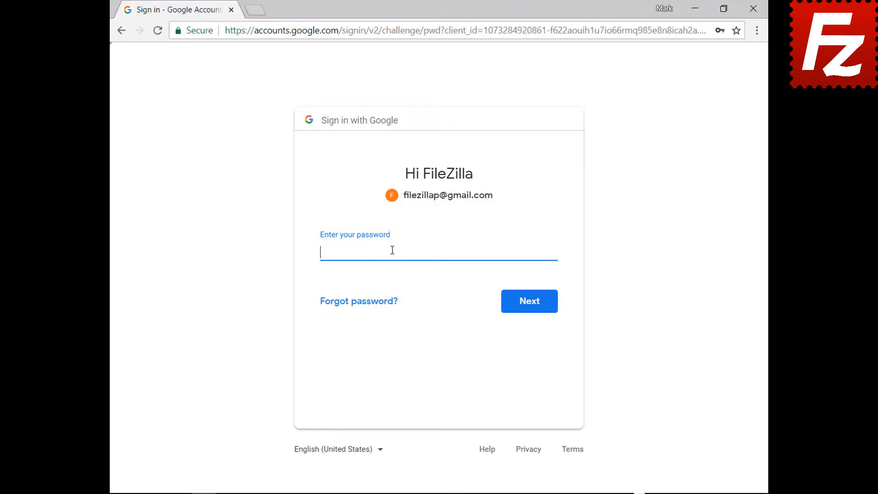
{"action": "key", "text": "ctrl+v"}
{"action": "left_click", "coordinate": [531, 310]}
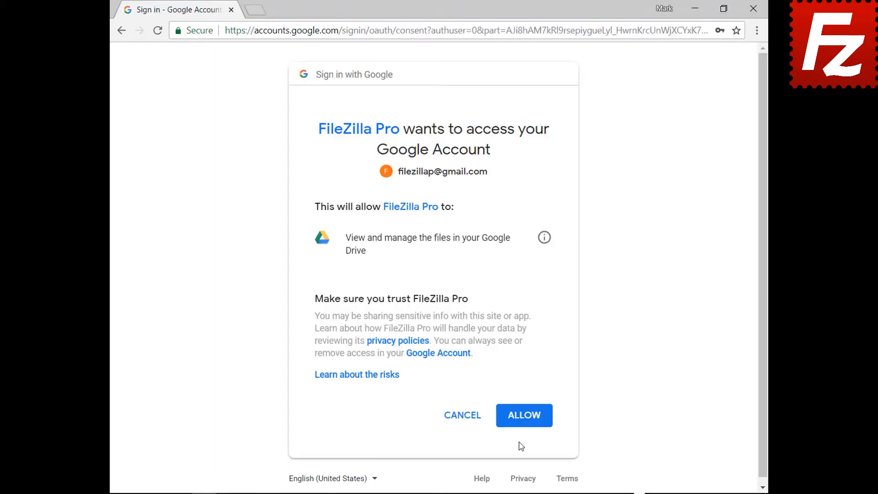
{"action": "left_click", "coordinate": [526, 417]}
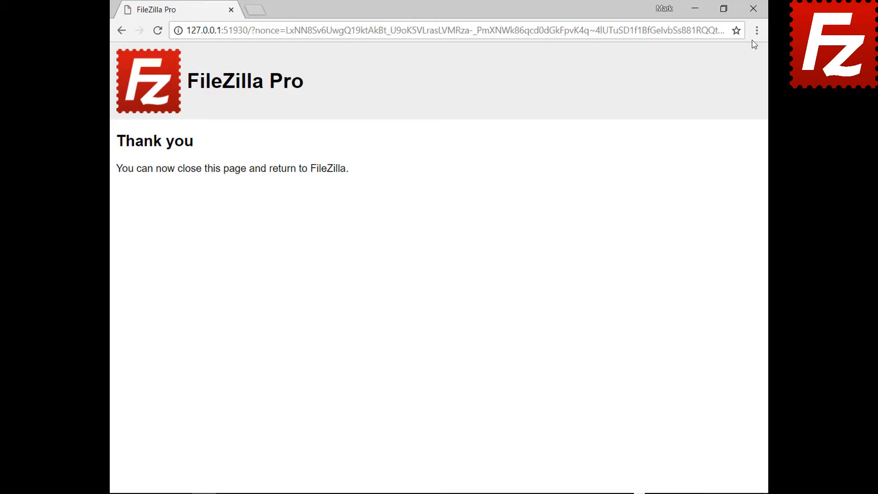
Step: Close the browser's thank-you page to return to FileZilla Pro's Google Drive listing
{"action": "left_click", "coordinate": [754, 9]}
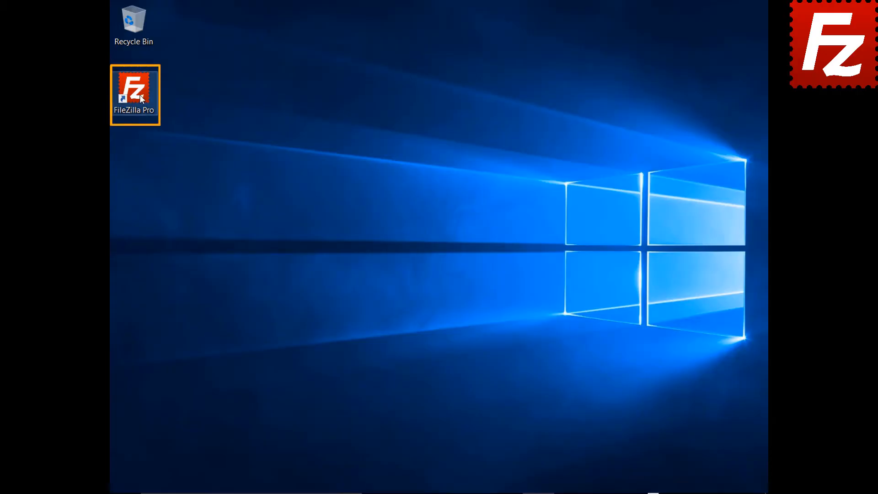
Step: Add a Site Manager site named 'Dropbox' using the Dropbox protocol and connect to it
{"action": "double_click", "coordinate": [140, 98]}
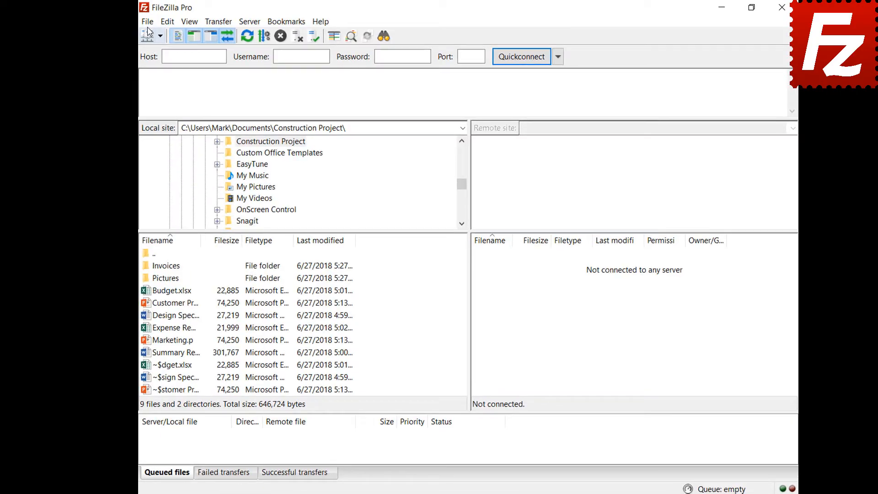
{"action": "left_click", "coordinate": [120, 23]}
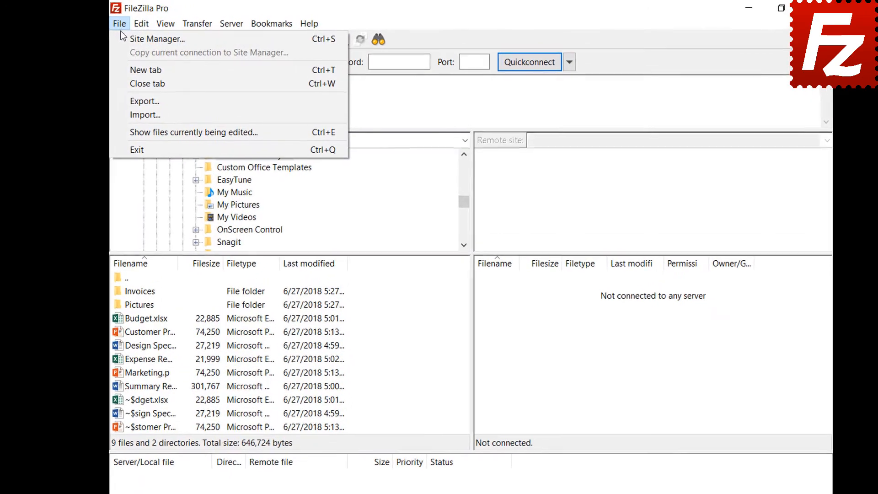
{"action": "left_click", "coordinate": [123, 38]}
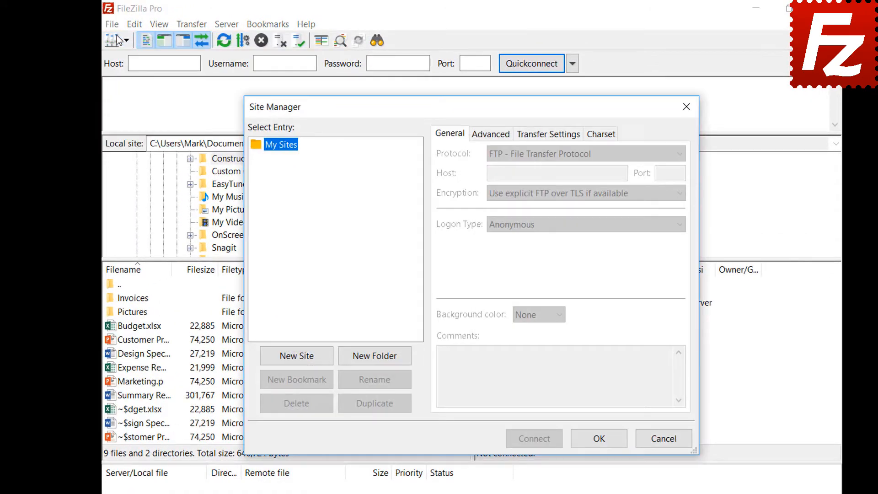
{"action": "left_click", "coordinate": [297, 361]}
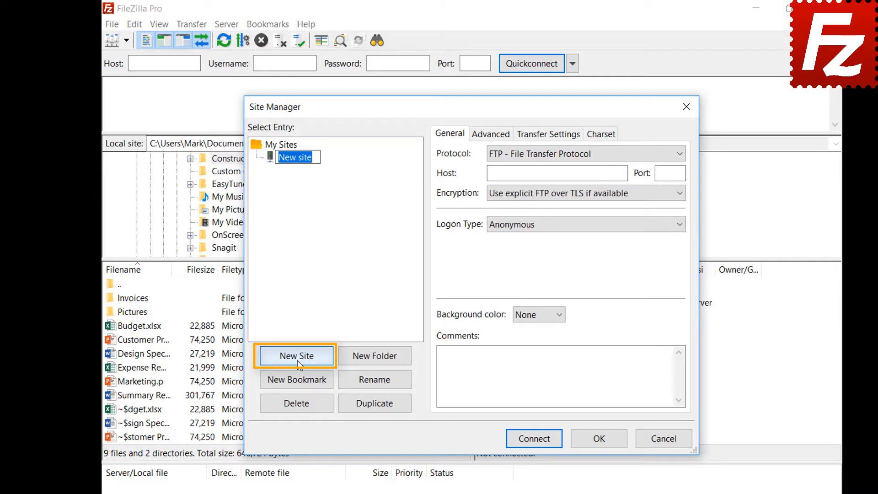
{"action": "type", "text": "Drop"}
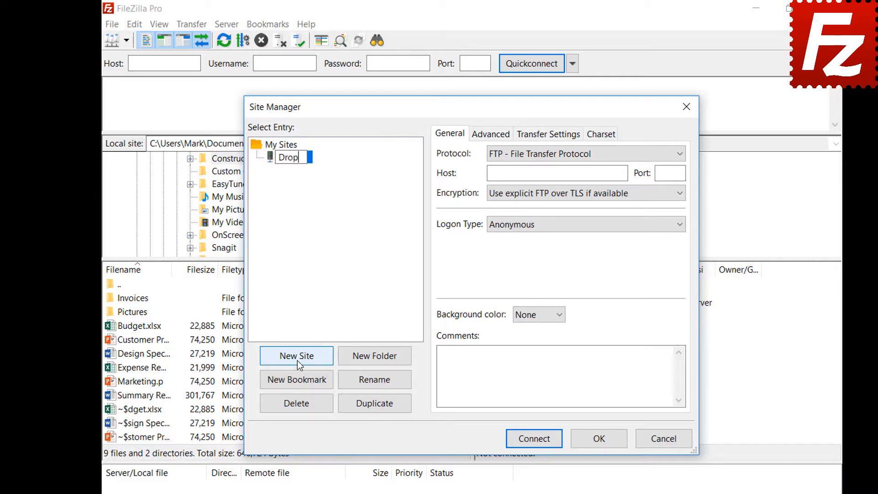
{"action": "type", "text": "box"}
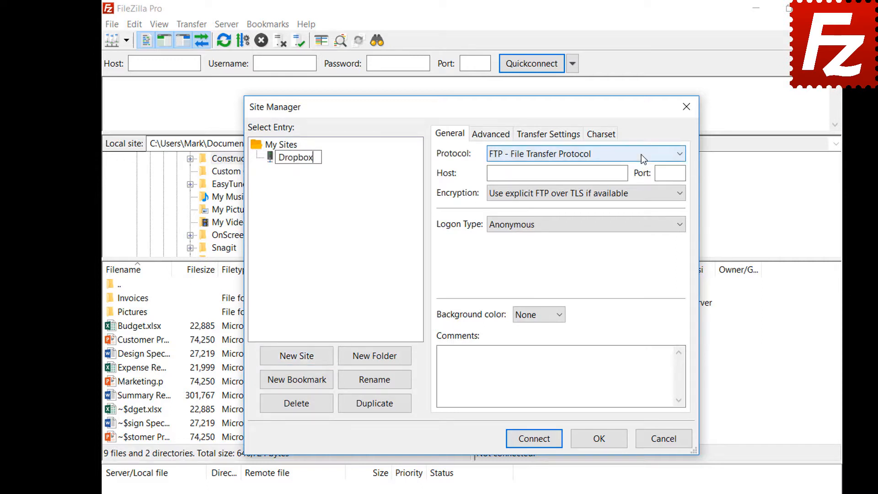
{"action": "left_click", "coordinate": [641, 154]}
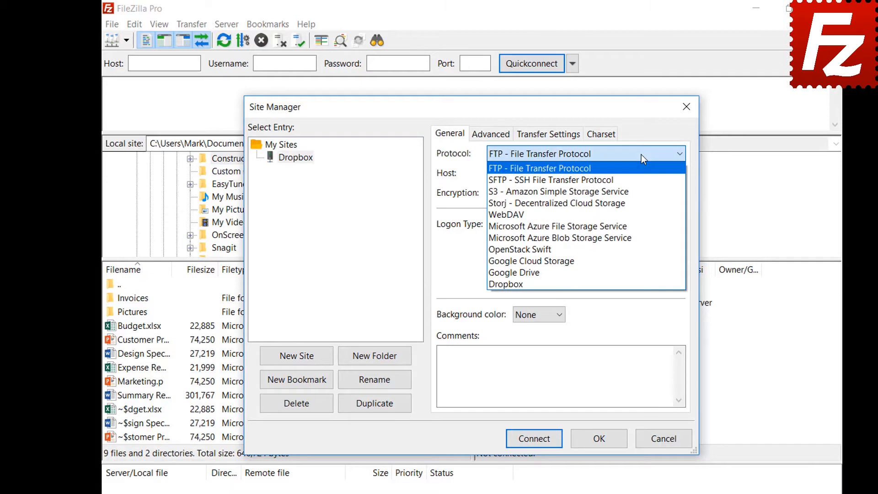
{"action": "left_click", "coordinate": [642, 284]}
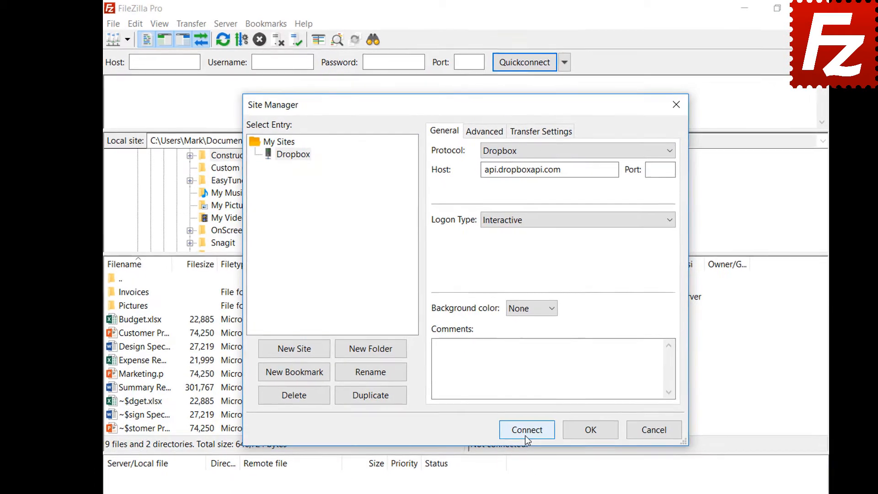
{"action": "left_click", "coordinate": [526, 431]}
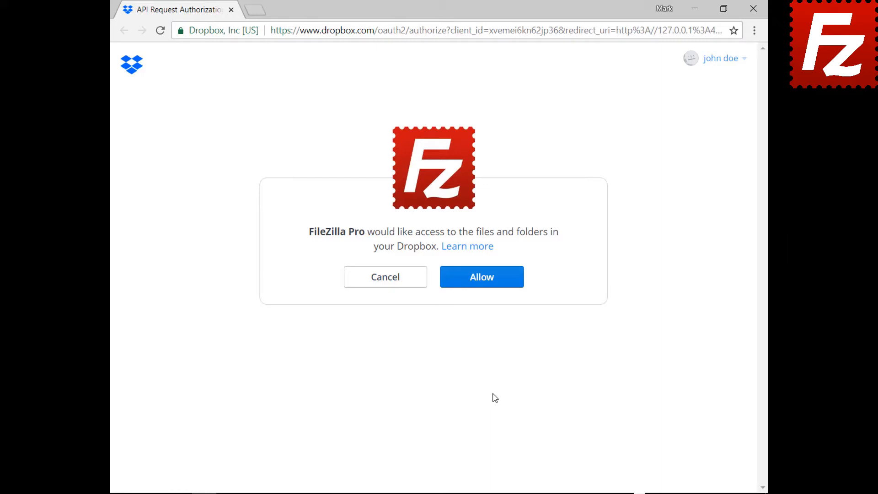
Step: Allow FileZilla Pro access on Dropbox's API Request Authorization page
{"action": "left_click", "coordinate": [487, 286]}
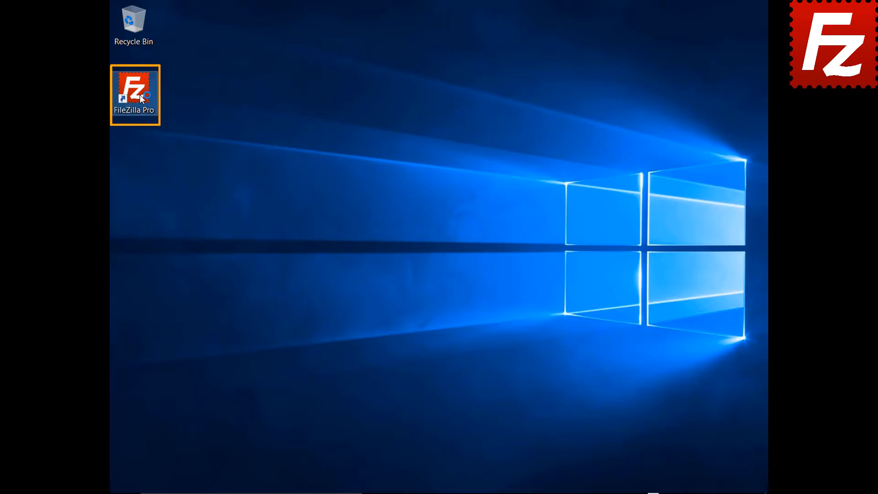
Step: Add a Site Manager site named 'OneDrive' using the Microsoft OneDrive protocol and connect to it
{"action": "double_click", "coordinate": [139, 95]}
{"action": "left_click", "coordinate": [83, 24]}
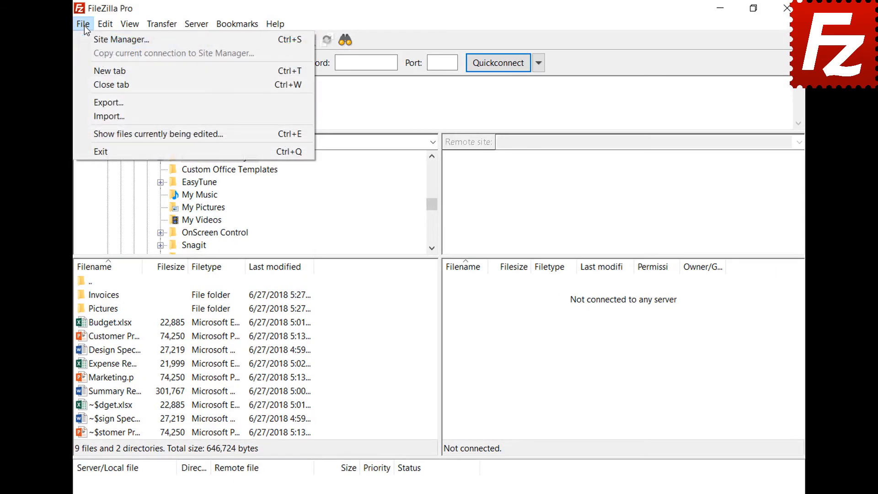
{"action": "left_click", "coordinate": [85, 39]}
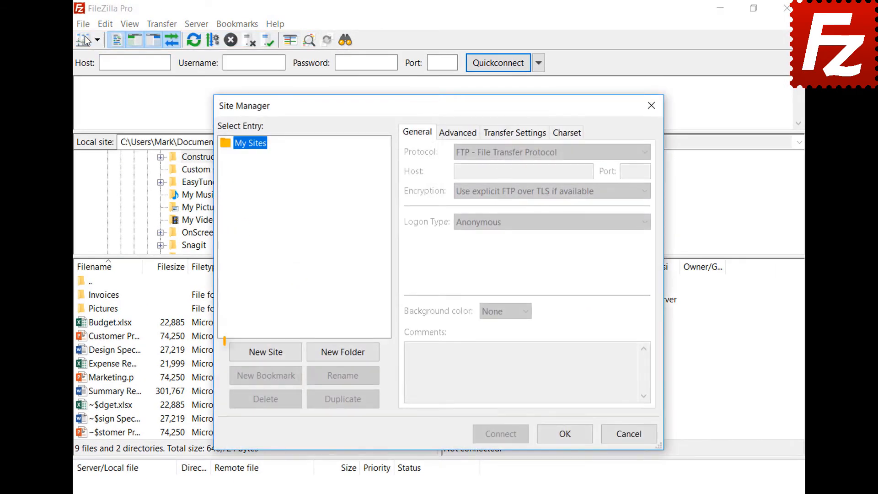
{"action": "left_click", "coordinate": [266, 353]}
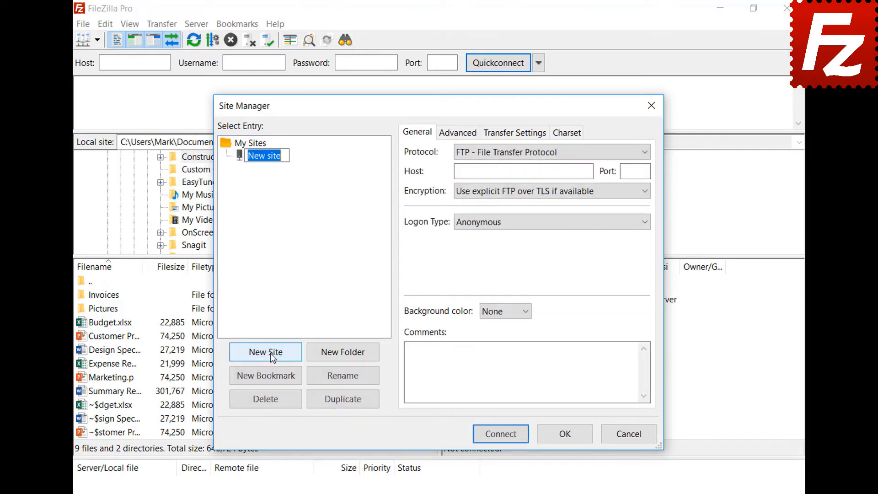
{"action": "type", "text": "OneDri"}
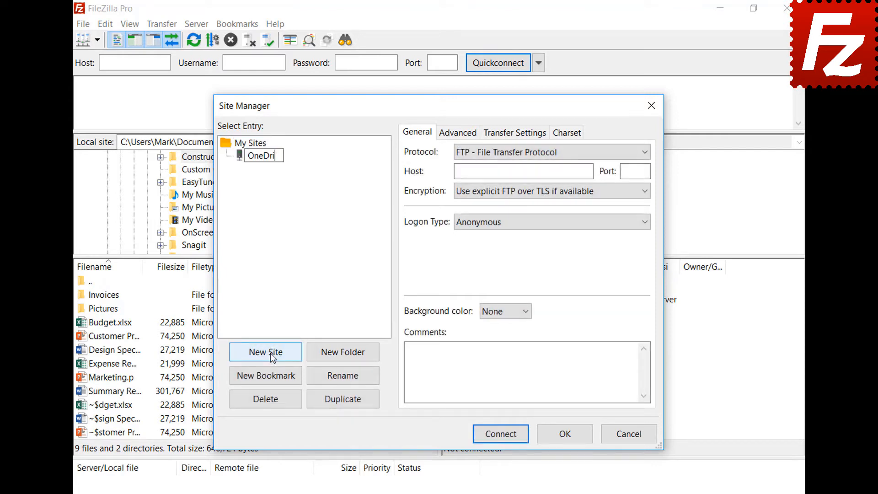
{"action": "type", "text": "ve"}
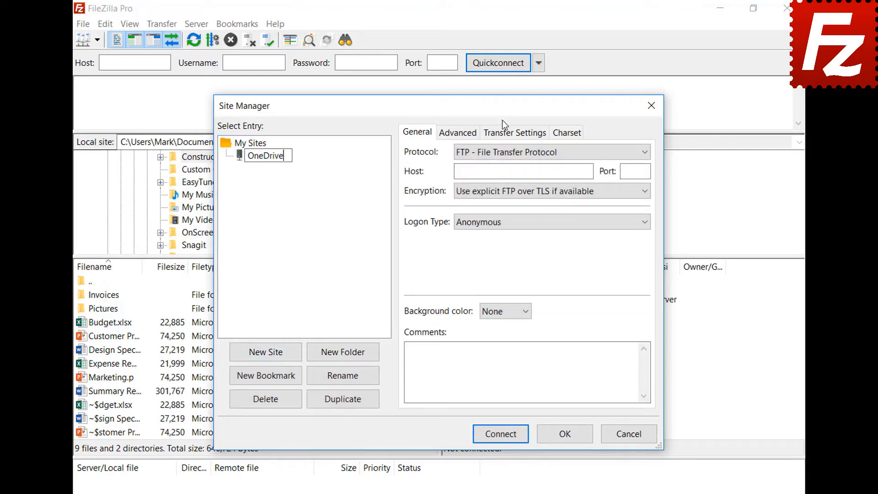
{"action": "left_click", "coordinate": [501, 153]}
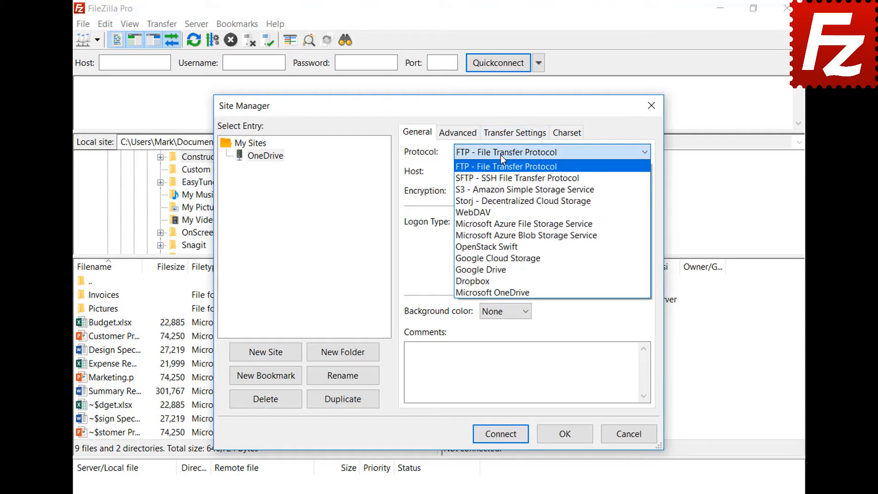
{"action": "left_click", "coordinate": [504, 291]}
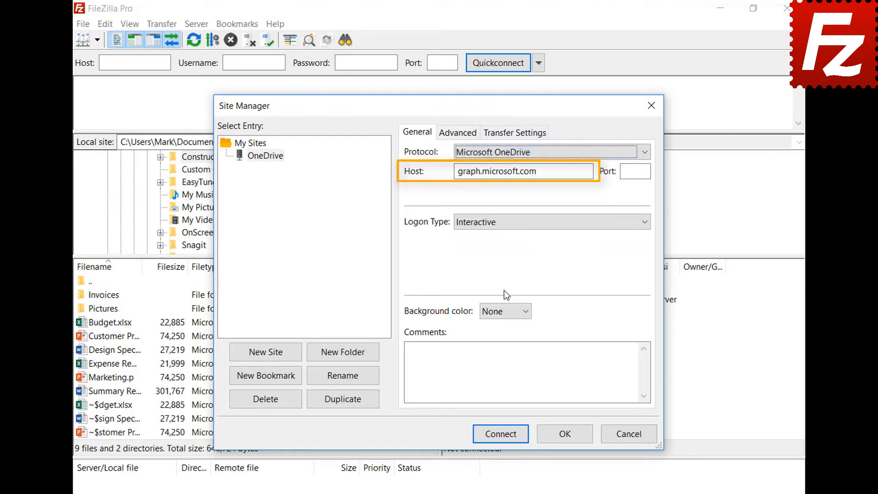
{"action": "left_click", "coordinate": [498, 435]}
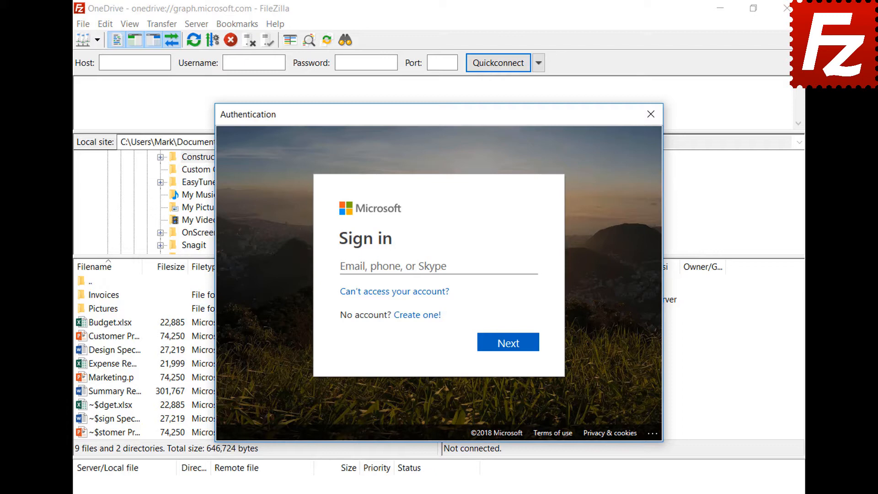
Step: Sign in with the Microsoft account e-mail and password, then accept FileZilla Pro's file-access request
{"action": "key", "text": "ctrl+v"}
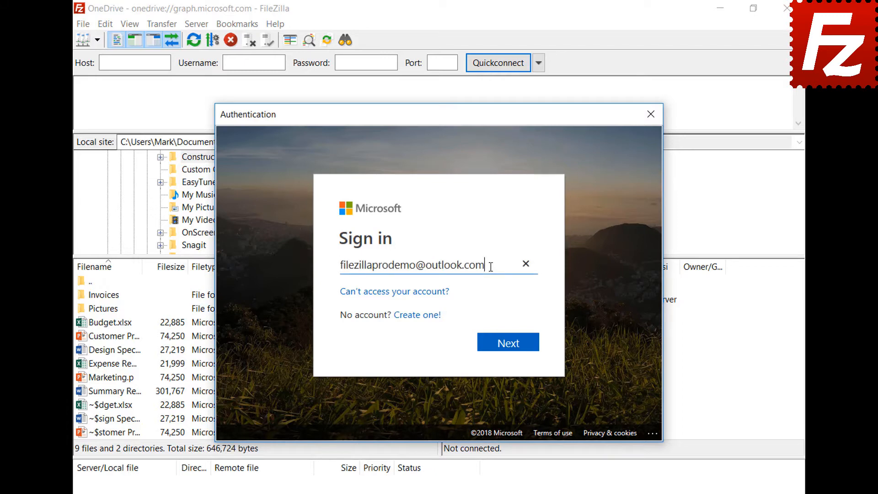
{"action": "left_click", "coordinate": [510, 352]}
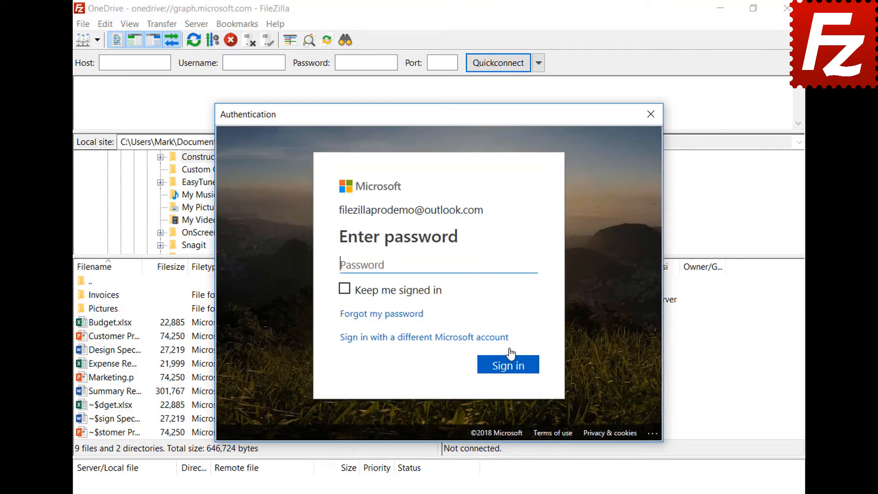
{"action": "key", "text": "ctrl+v"}
{"action": "left_click", "coordinate": [513, 366]}
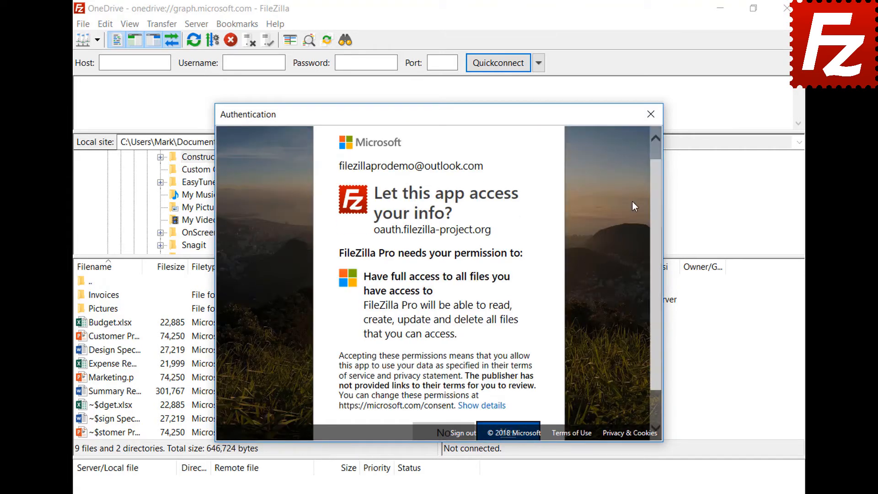
{"action": "scroll", "coordinate": [657, 204], "scroll_direction": "down", "scroll_amount": 1}
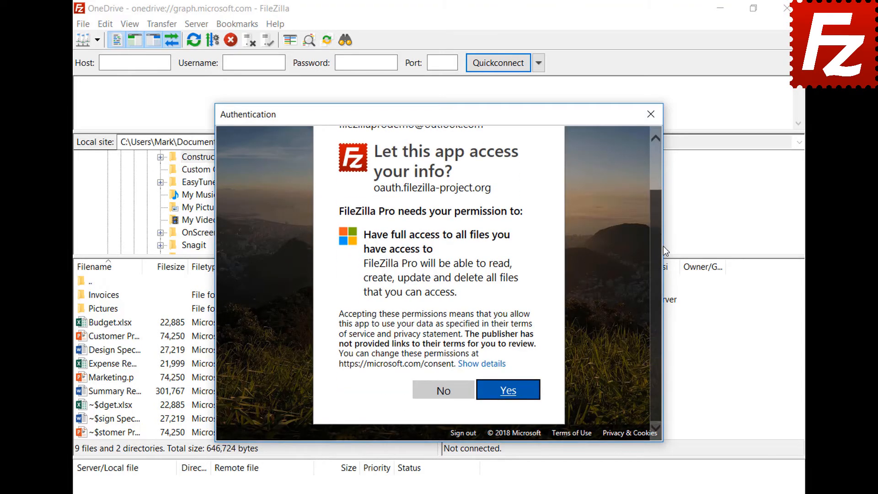
{"action": "left_click", "coordinate": [510, 397]}
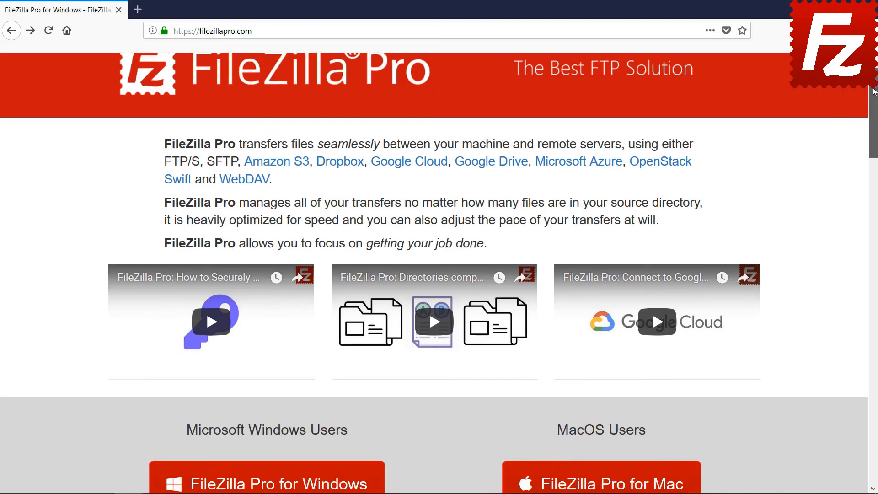
Step: Choose 'FileZilla Pro for Windows' and scroll the 2Checkout page down to Payment Options
{"action": "scroll", "coordinate": [874, 135], "scroll_direction": "down", "scroll_amount": 4}
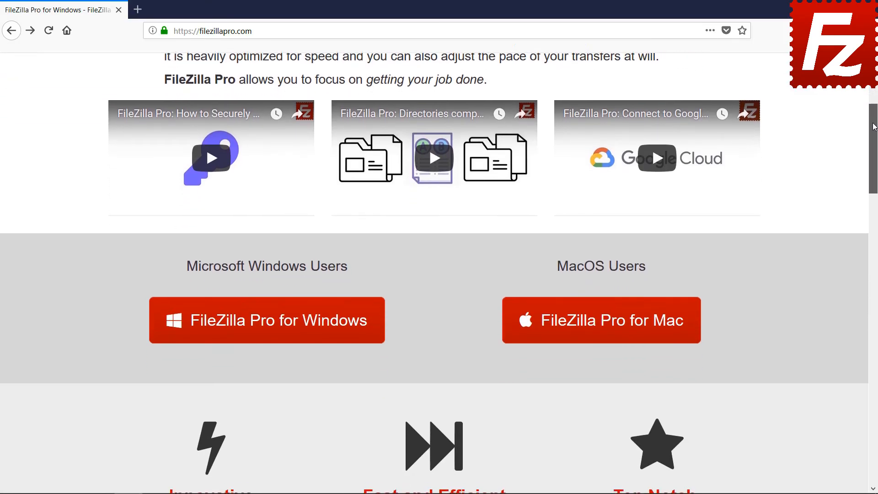
{"action": "left_click", "coordinate": [270, 300]}
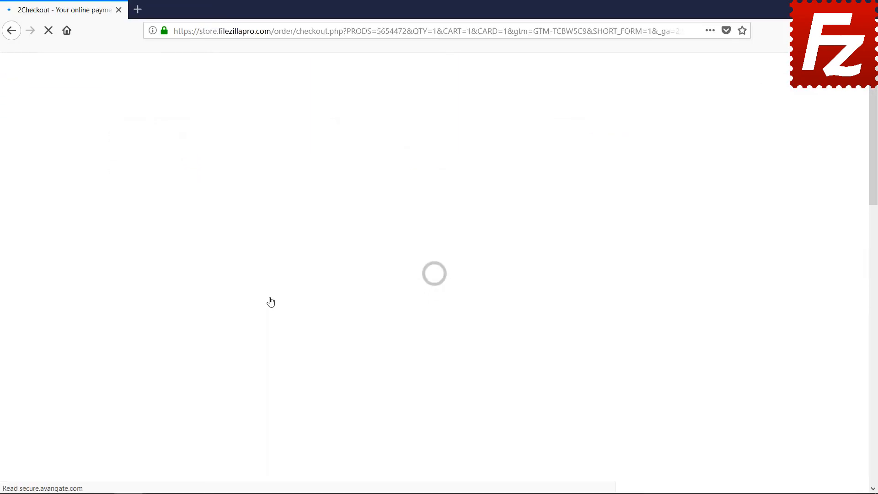
{"action": "scroll", "coordinate": [873, 171], "scroll_direction": "down", "scroll_amount": 3}
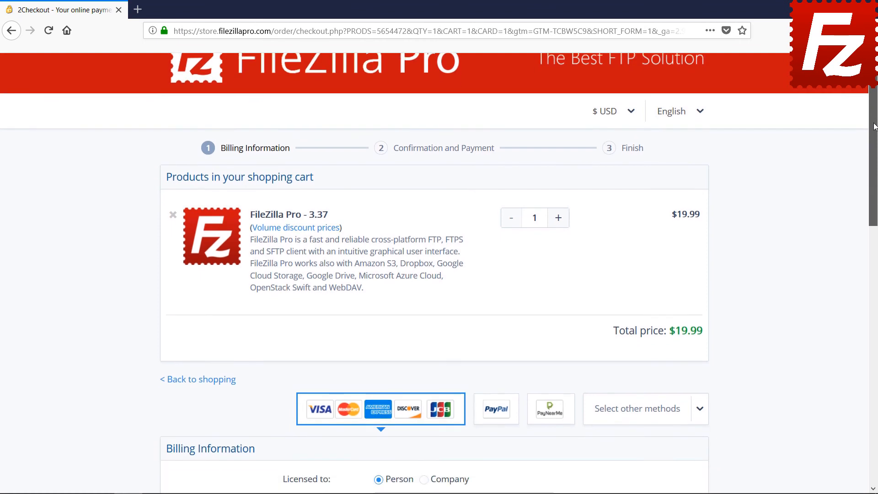
{"action": "left_click_drag", "start_coordinate": [874, 172], "coordinate": [876, 311]}
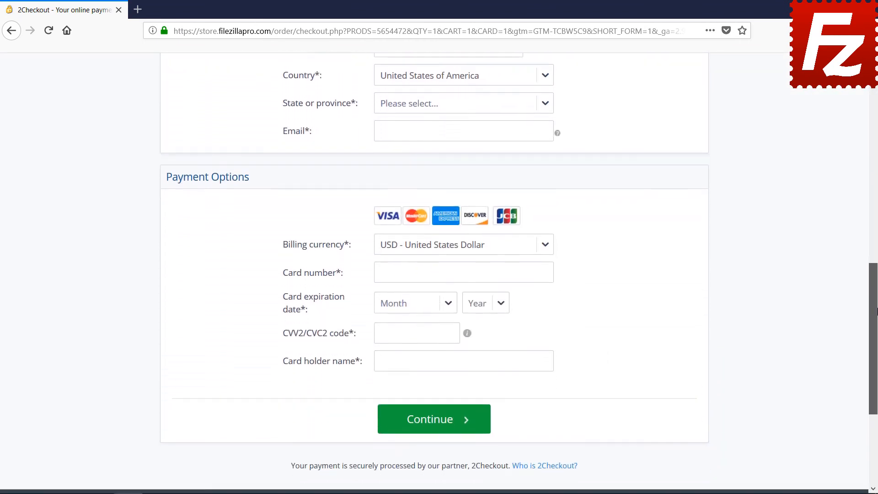